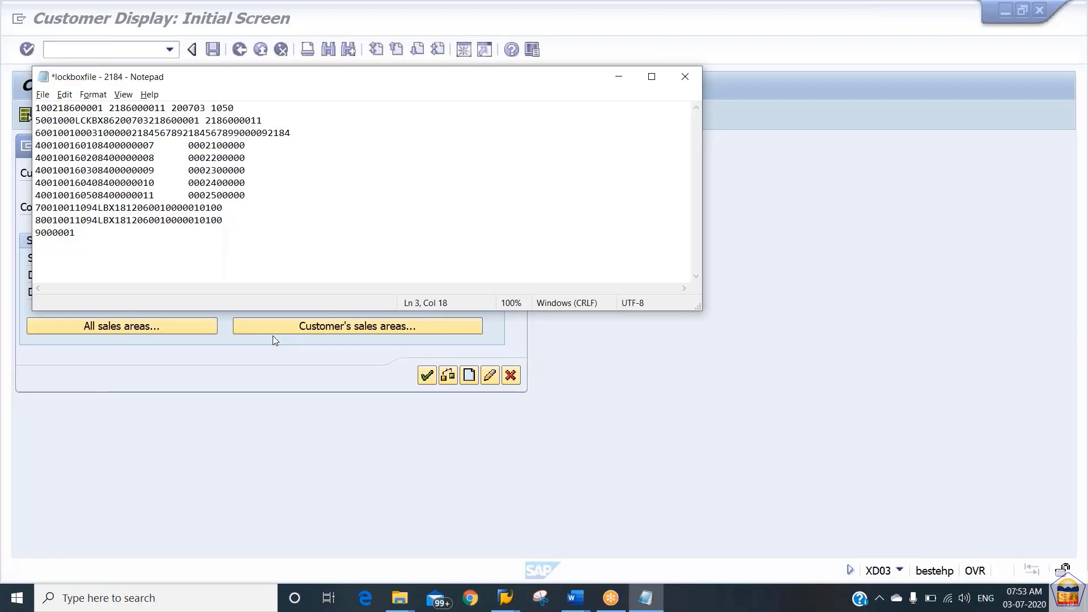
Edit the nine-digit bank routing number in the third line of the lockbox file to begin with 2186.
key(shift+Right)
key(shift+Right)
key(shift+Right)
key(shift+Right)
key(shift+Right)
key(shift+Right)
key(shift+Right)
key(shift+Right)
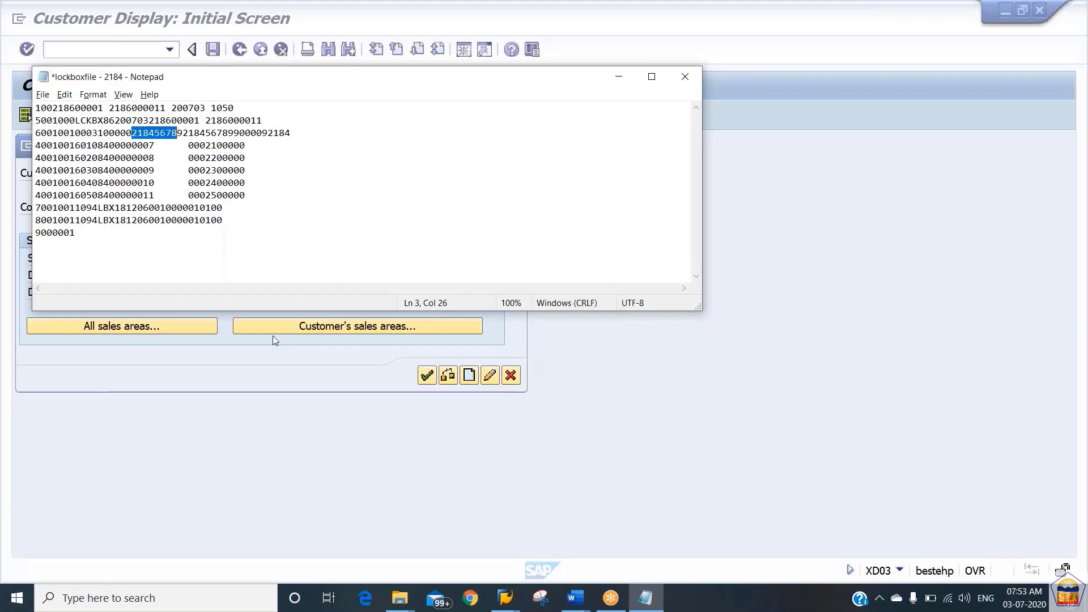
key(Left)
key(BackSpace)
text(6)
key(Left)
key(Left)
key(Left)
key(Left)
key(shift+Right)
key(shift+Right)
key(shift+Right)
key(shift+Right)
key(shift+Right)
key(shift+Right)
key(shift+Right)
key(shift+Right)
key(shift+Right)
Edit the ten-digit bank account number after the routing number in the third line to begin with 2186.
key(Right)
key(BackSpace)
text(6)
key(Left)
key(shift+Right)
key(shift+Right)
key(shift+Right)
key(shift+Right)
key(shift+Right)
key(shift+Right)
key(shift+Right)
key(shift+Right)
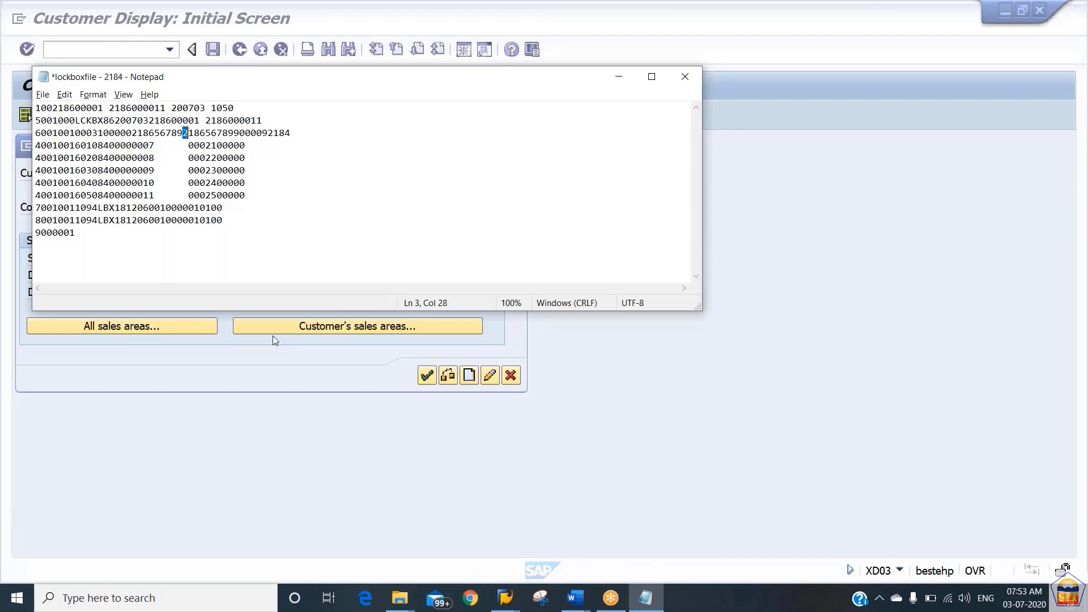
key(shift+Right)
key(shift+Right)
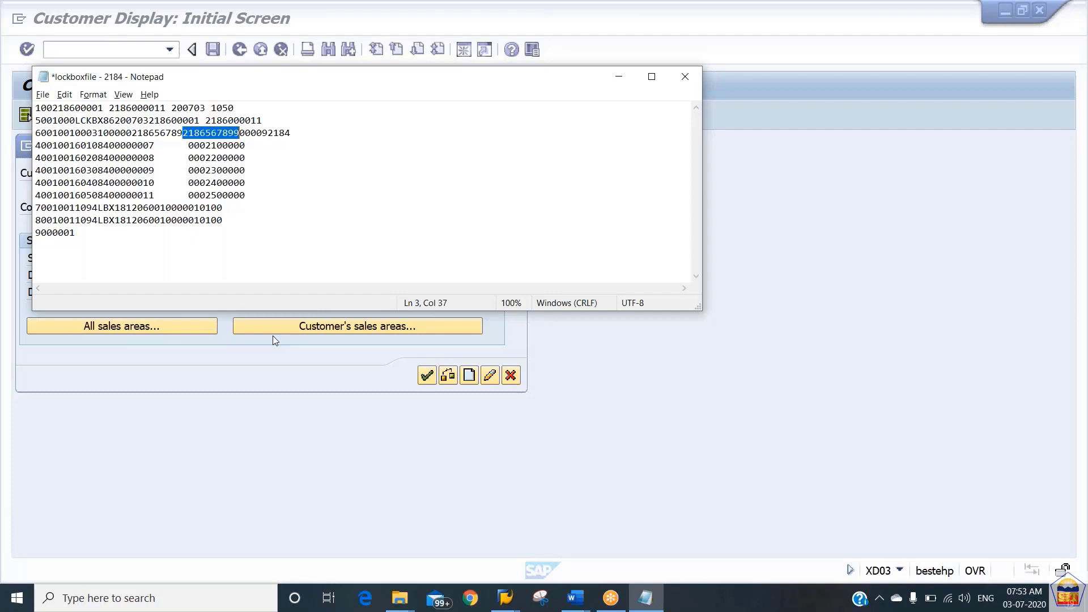
Set the nine-digit check number at the end of the third line to 000092186.
key(Right)
key(shift+Right)
key(shift+Right)
key(shift+Right)
key(shift+Right)
key(shift+Right)
key(shift+Right)
key(shift+Right)
key(shift+Right)
key(shift+Right)
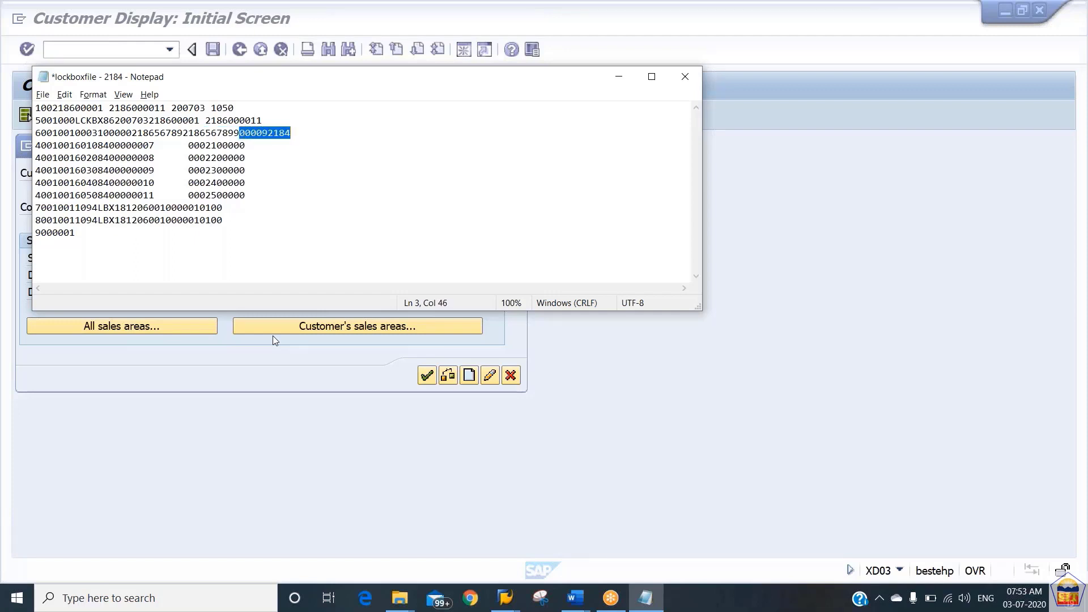
key(Right)
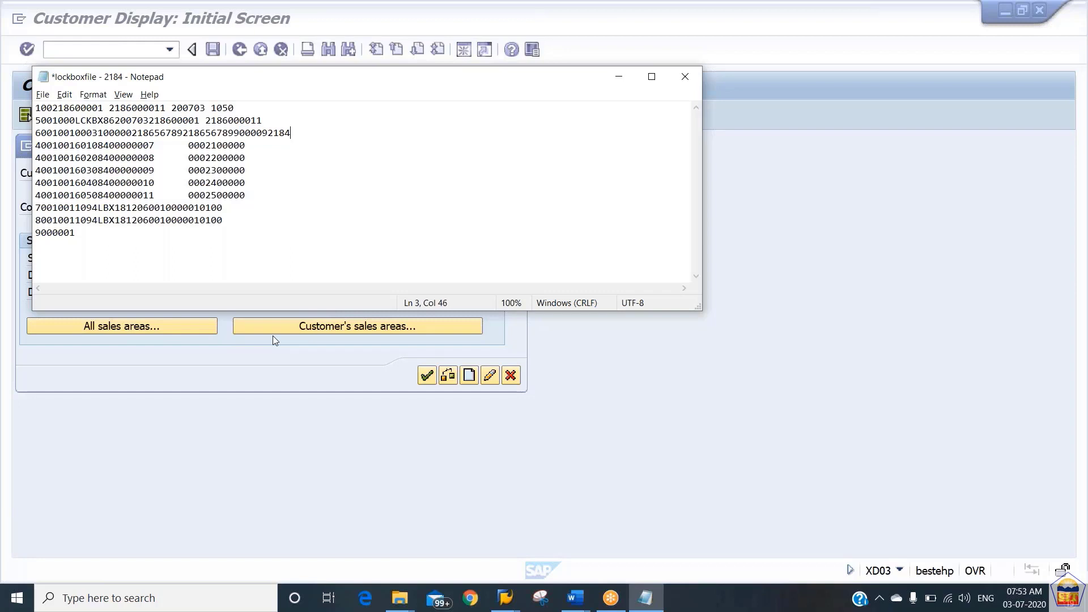
key(BackSpace)
text(6)
key(shift+Left)
key(shift+Left)
key(shift+Left)
key(shift+Left)
key(shift+Left)
key(shift+Left)
key(shift+Left)
key(shift+Left)
key(shift+Left)
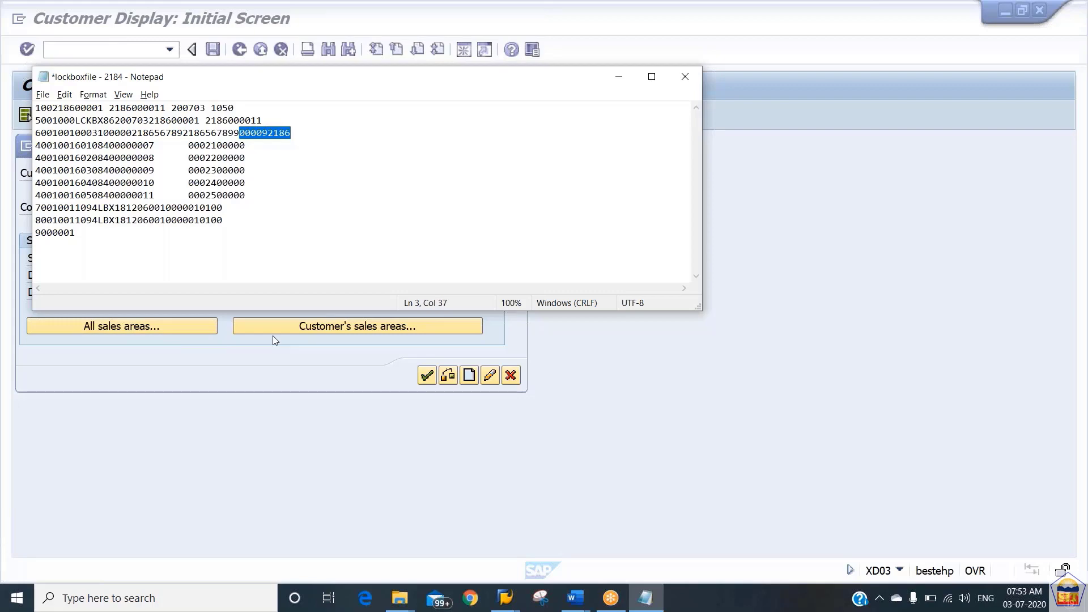
key(Left)
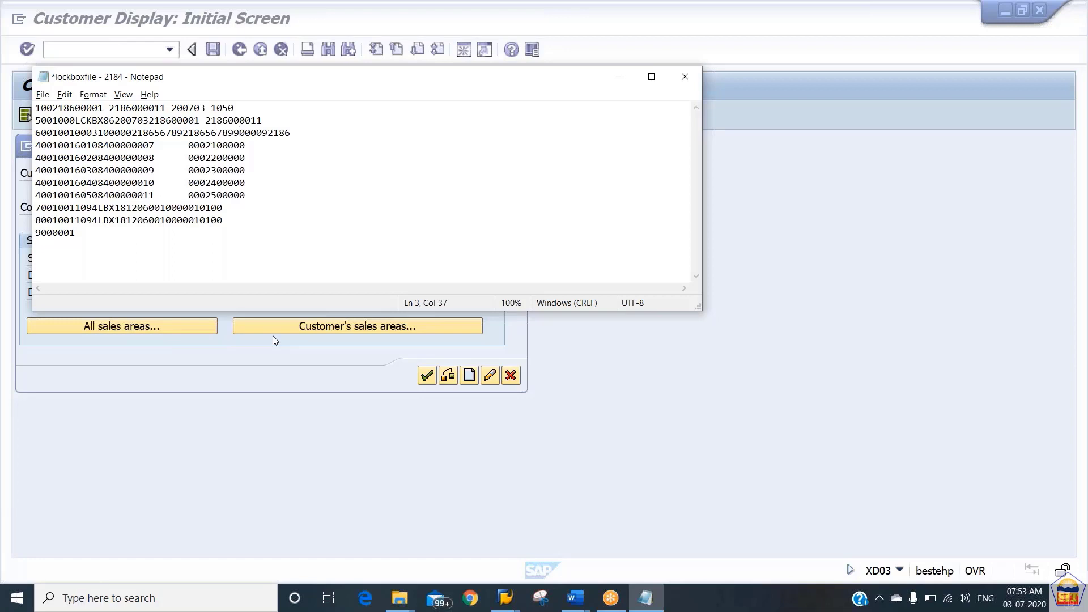
key(Left)
key(Left)
key(Left)
key(Left)
key(Left)
key(Left)
key(BackSpace)
text(3)
Delete the four invoice records that follow the fourth line, keeping only the first record starting with 4.
key(Up)
key(Left)
key(shift+Right)
key(shift+Right)
key(Left)
key(Left)
key(Left)
key(Left)
key(Left)
key(Left)
key(Left)
key(Left)
key(Left)
key(Left)
key(Left)
key(Left)
key(Left)
key(Left)
key(Left)
key(Left)
key(Left)
key(Left)
key(Left)
key(Left)
key(Down)
key(Left)
key(shift+Down)
key(shift+Down)
key(shift+Down)
key(shift+Down)
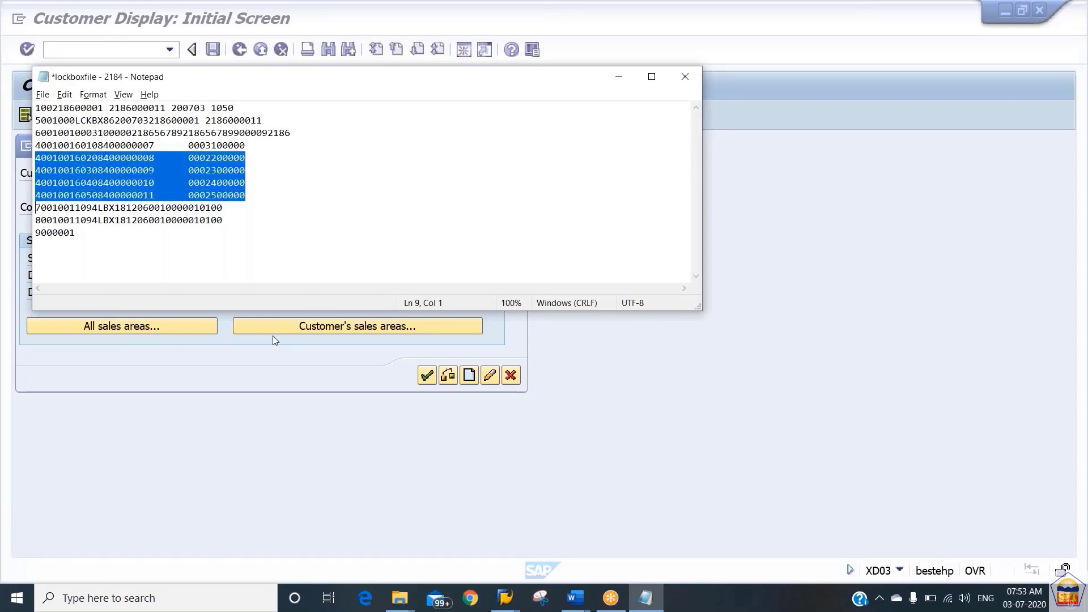
key(Delete)
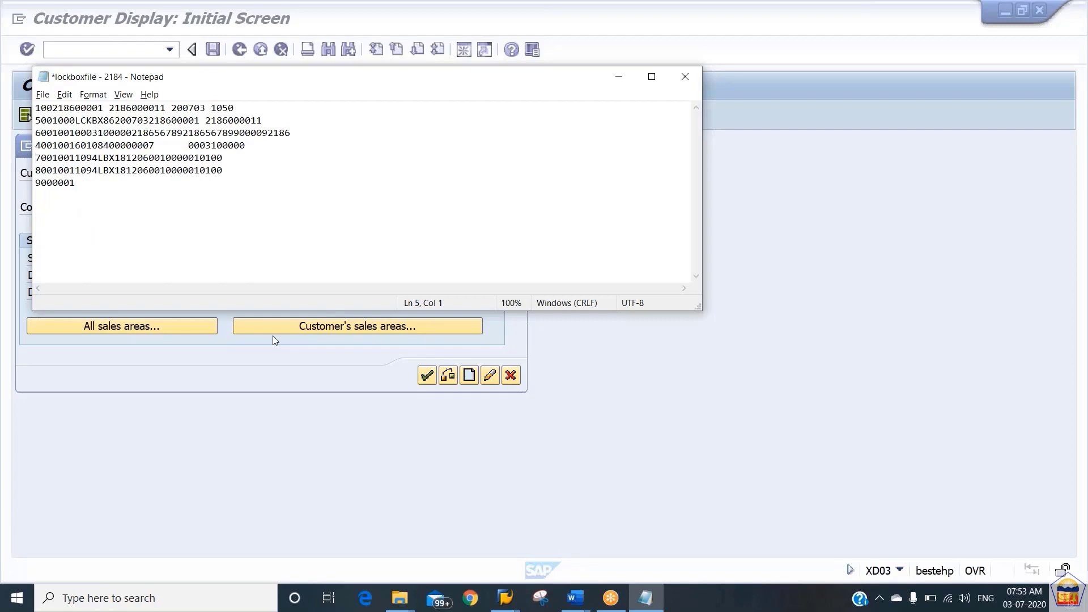
Select the ten-digit invoice number in the remaining record that starts with 4.
key(Up)
key(Right)
key(Right)
key(Right)
key(Right)
key(Right)
key(Right)
key(Right)
key(Right)
key(shift+Right)
key(shift+Right)
key(shift+Right)
key(shift+Right)
key(shift+Right)
key(shift+Right)
key(shift+Right)
key(shift+Right)
key(shift+Right)
key(shift+Right)
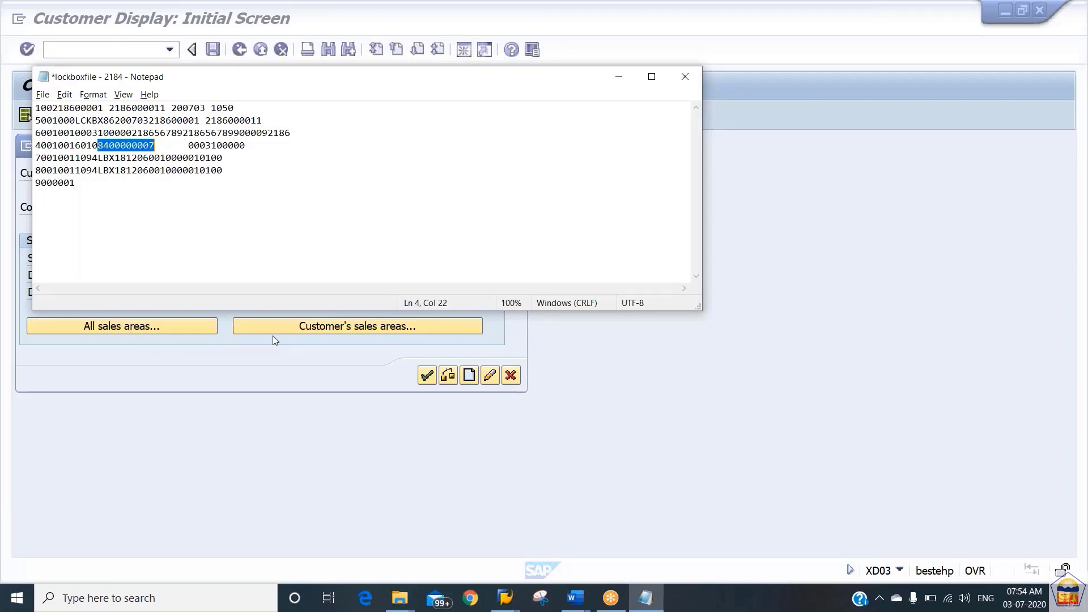
Switch to SAP, leave the customer display, and list the customer's open items for company code 2186 with transaction FBL5N.
key(alt+Tab)
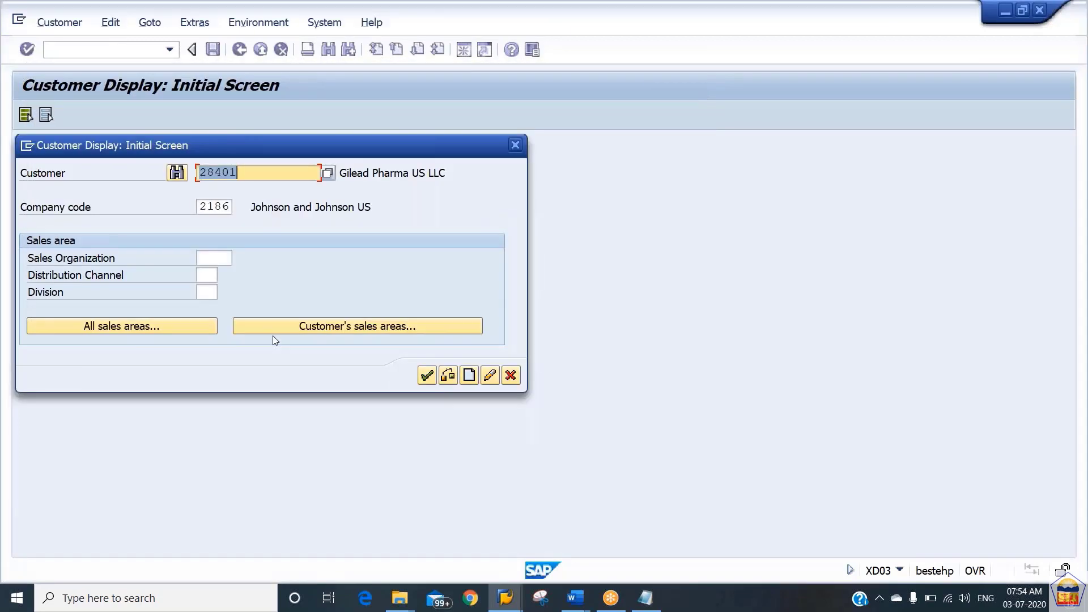
click(510, 376)
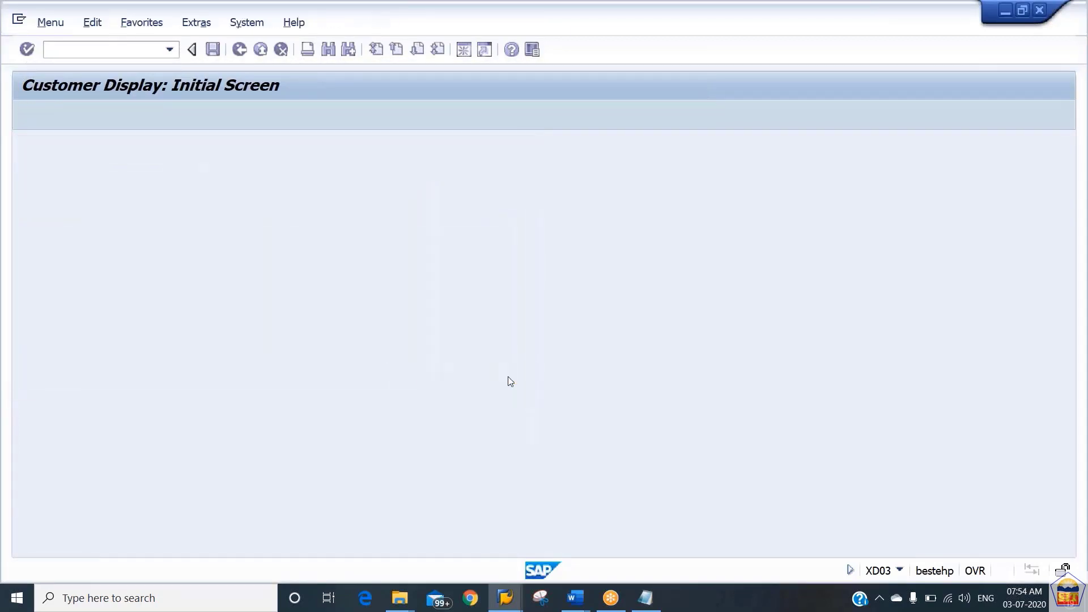
key(alt+Tab)
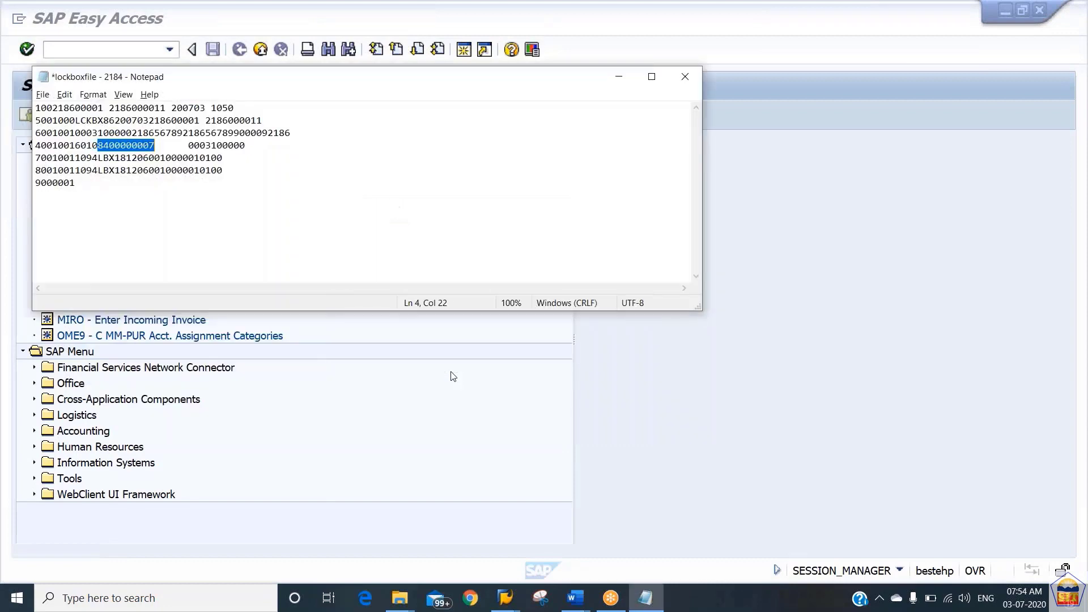
key(alt+Tab)
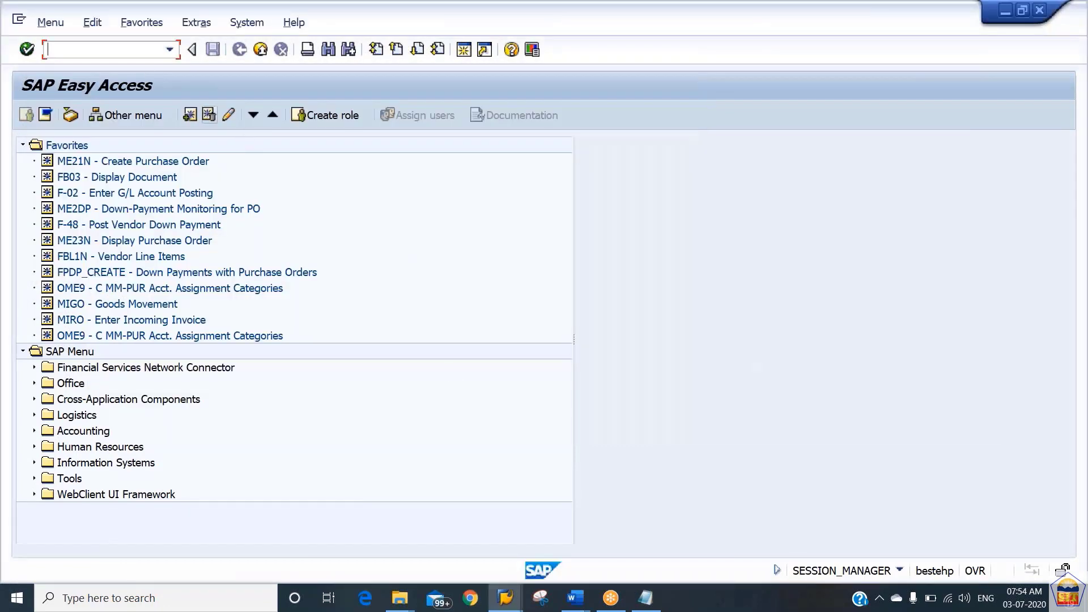
text(fbl3)
key(BackSpace)
text(5n)
key(Return)
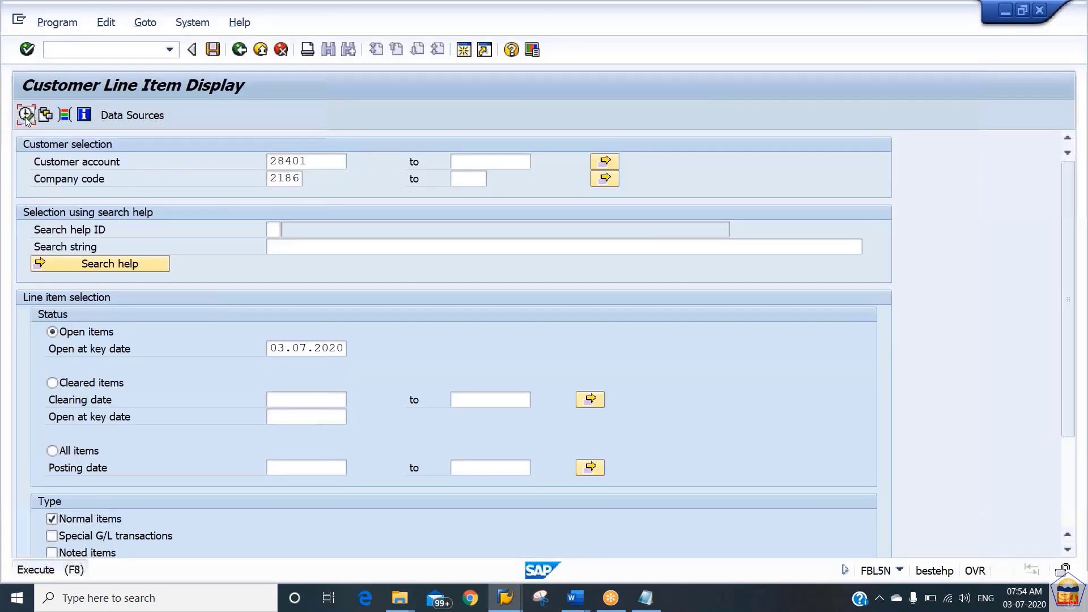
click(26, 116)
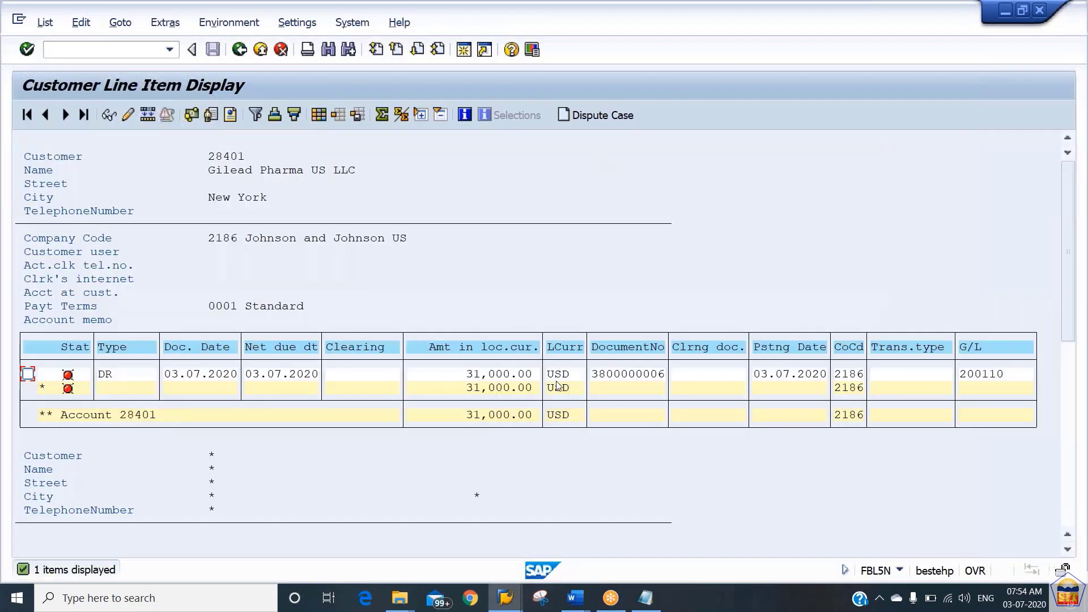
Copy the open item's document number and paste it over the selected invoice number in the Notepad lockbox file.
click(611, 375)
key(ctrl+y)
drag(589, 372, 672, 378)
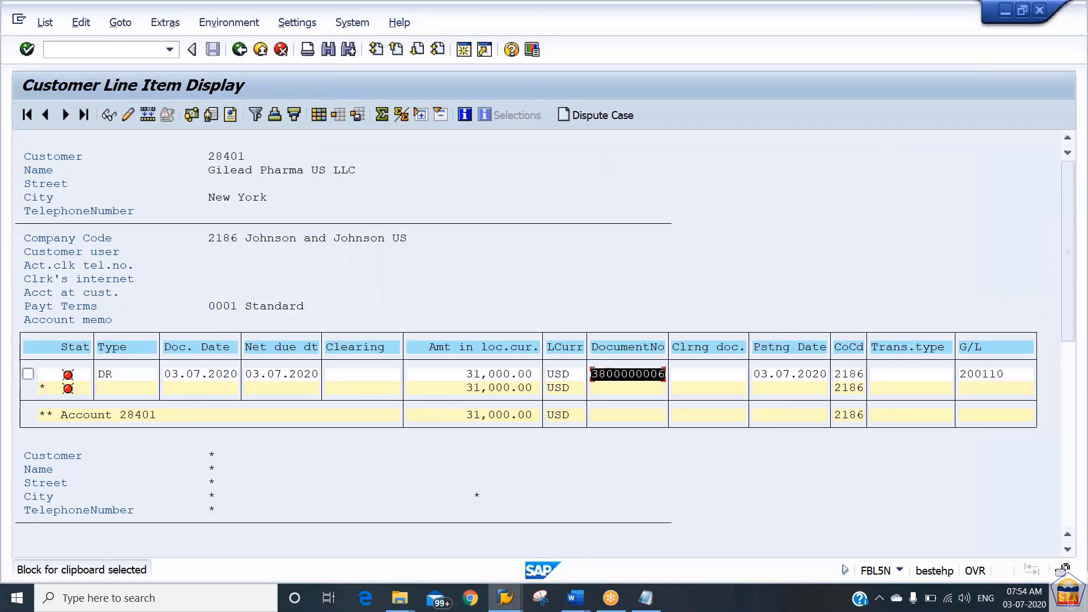
key(ctrl+c)
key(alt+Tab)
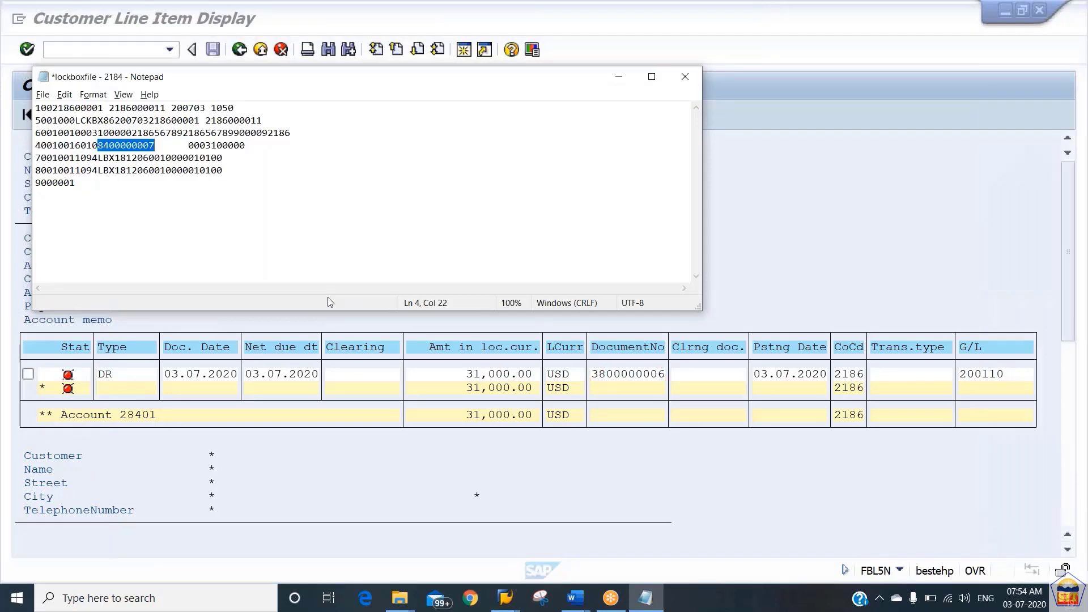
key(ctrl+v)
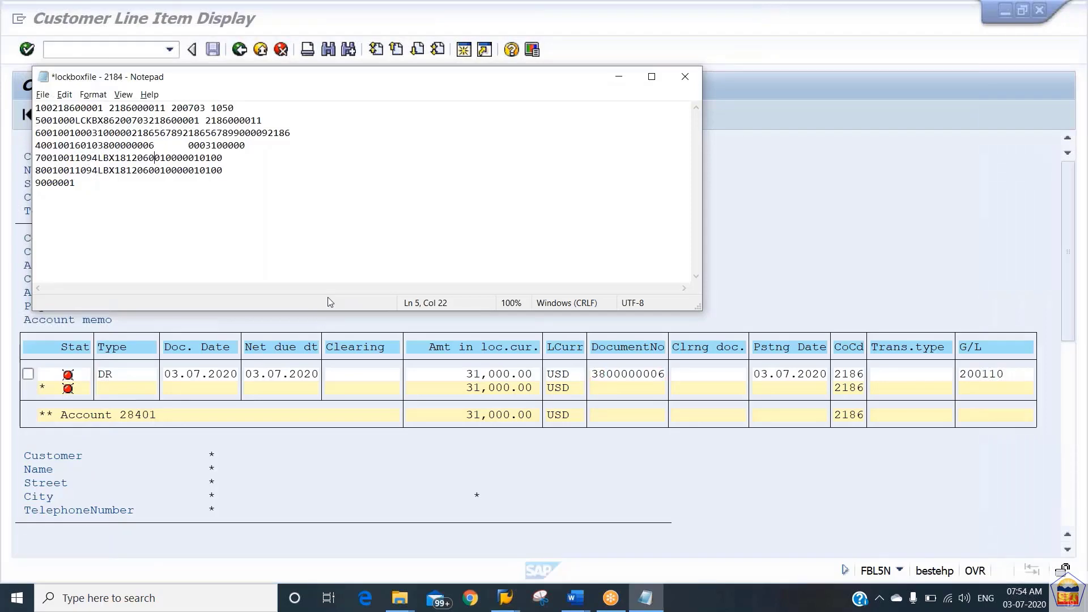
Save the edited text file as "lockboxfile - 2186" in the Test Files folder and close it.
key(ctrl+End)
key(alt+f)
key(a)
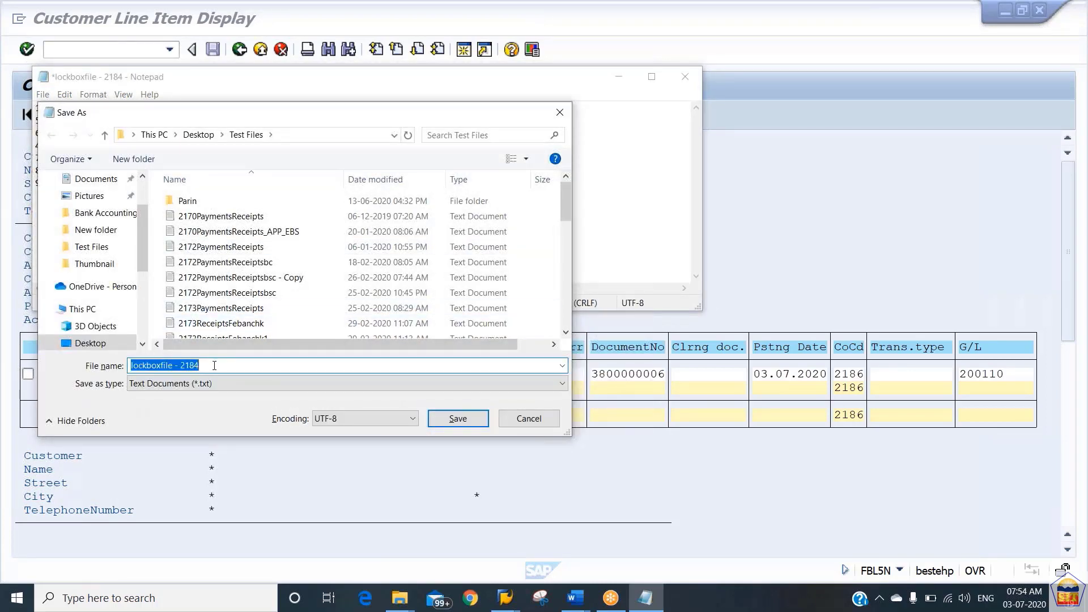
click(214, 366)
key(BackSpace)
text(6)
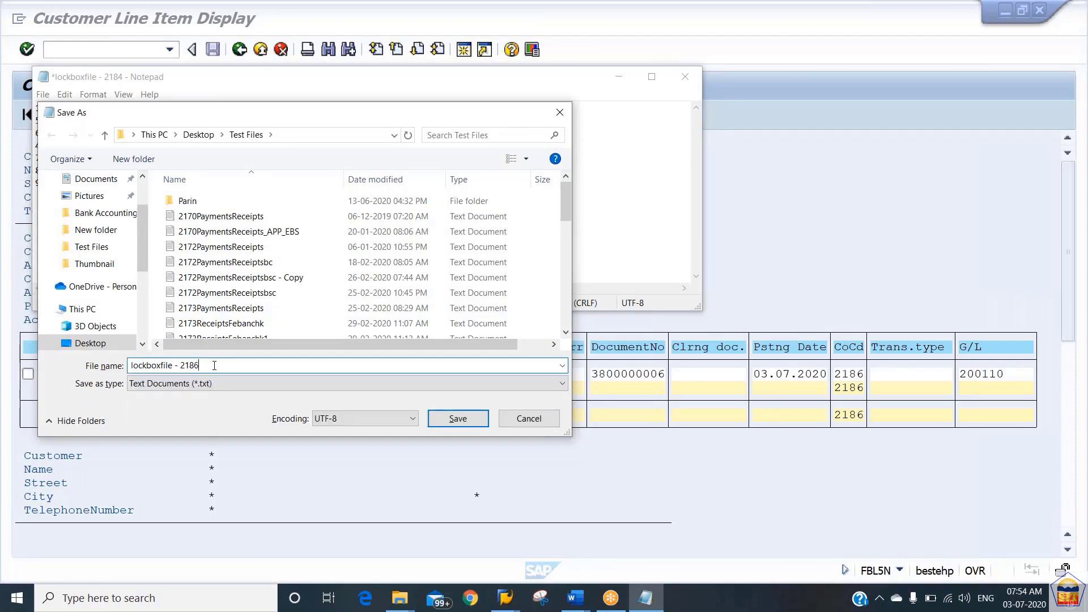
click(458, 419)
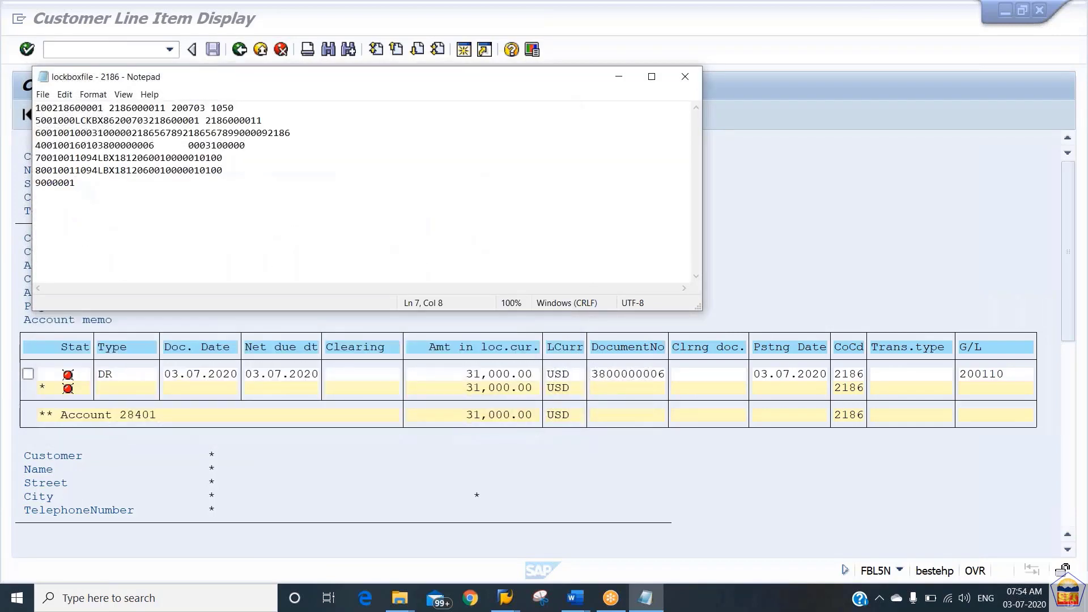
click(684, 77)
Check the transaction code for running a lockbox file in the Bank Accounting EBSLBX(1) Word document and return to SAP.
key(alt+Tab)
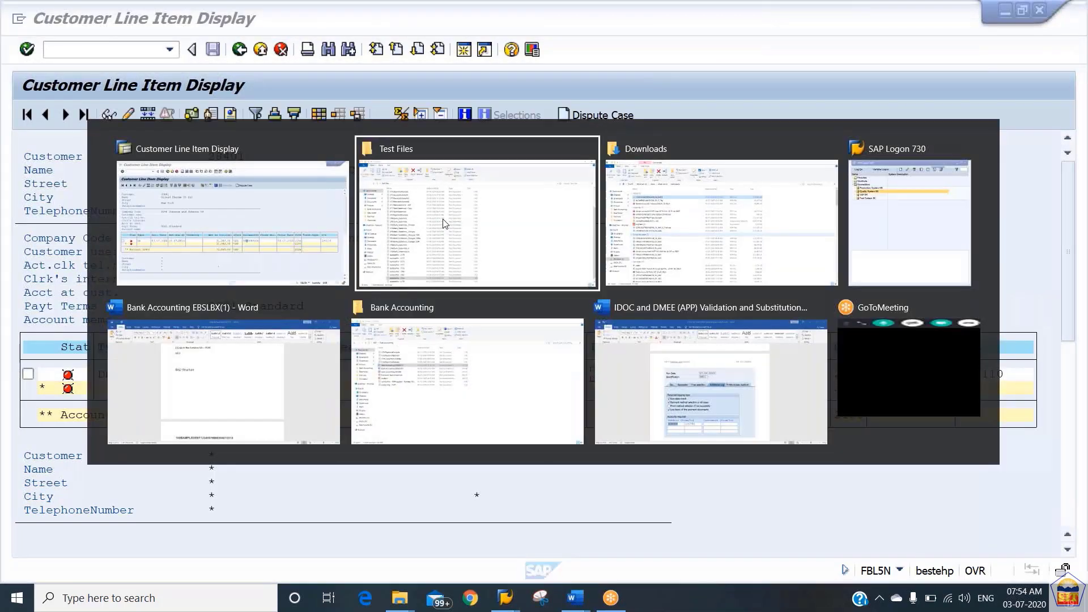
key(alt+Tab)
key(alt+Tab)
key(alt+Tab)
key(alt+Tab)
key(alt+Tab)
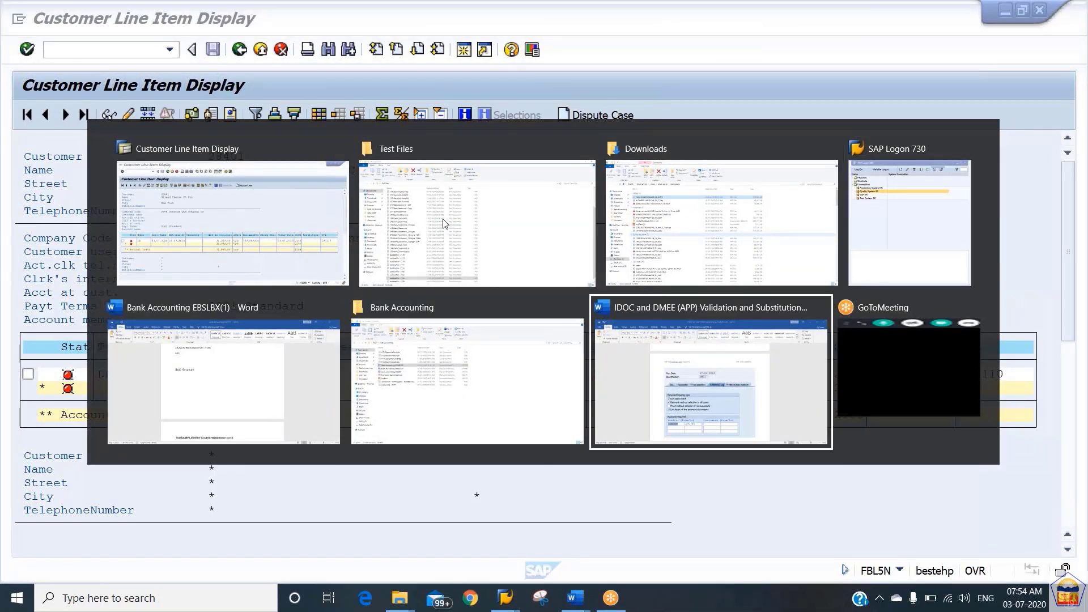
key(alt+shift+Tab)
key(alt+shift+Tab)
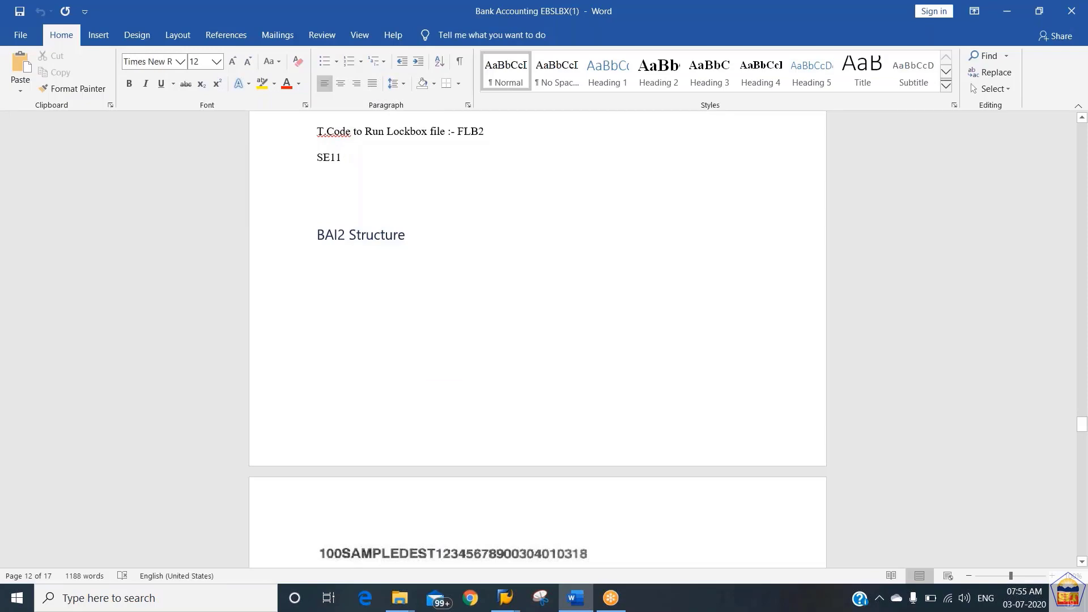
key(alt+Tab)
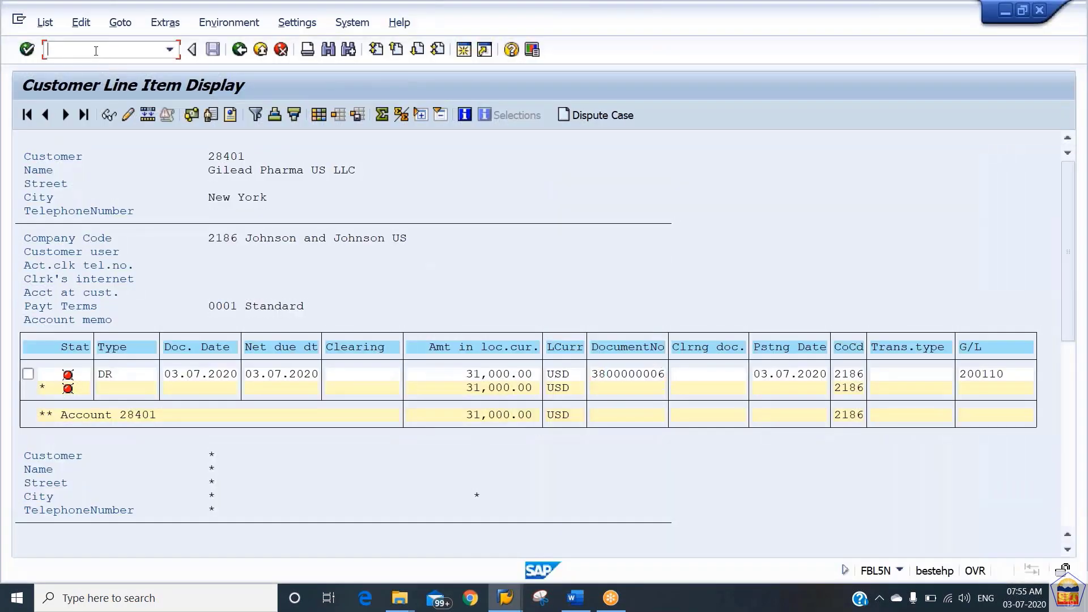
Leave the line item display, open the Main Lockbox Program with transaction FLB2, and enable PC upload.
text(/n)
key(BackSpace)
key(BackSpace)
text(/n)
key(Return)
text(f)
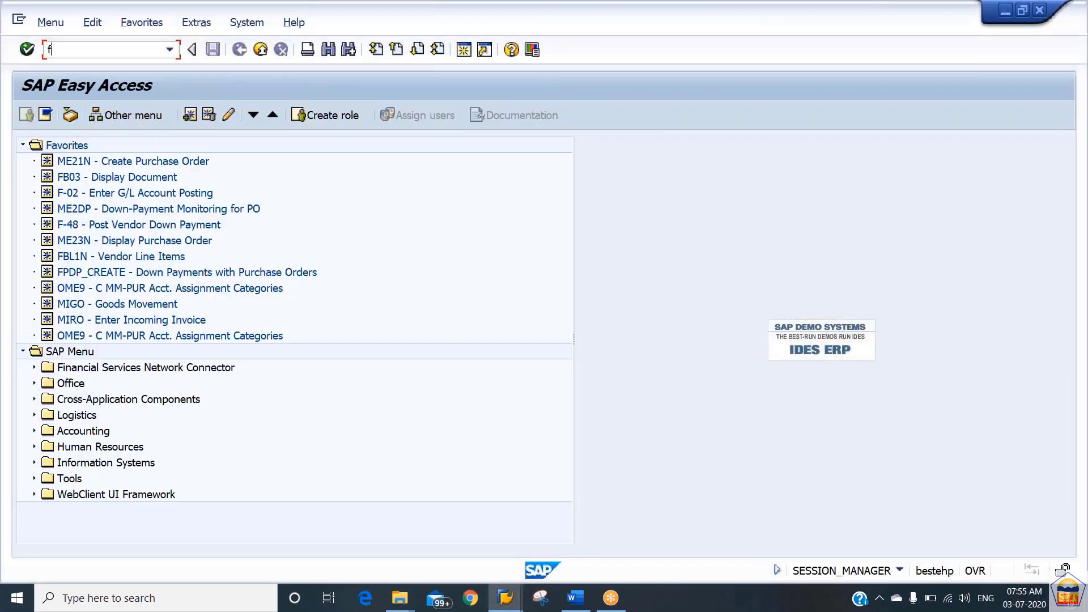
text(lb2)
key(Return)
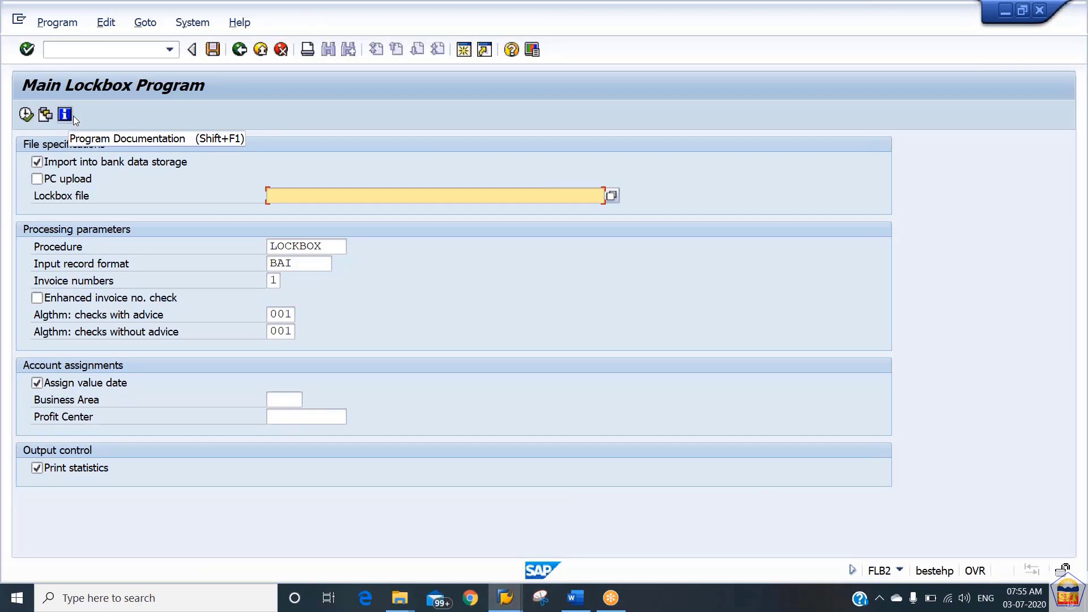
click(62, 179)
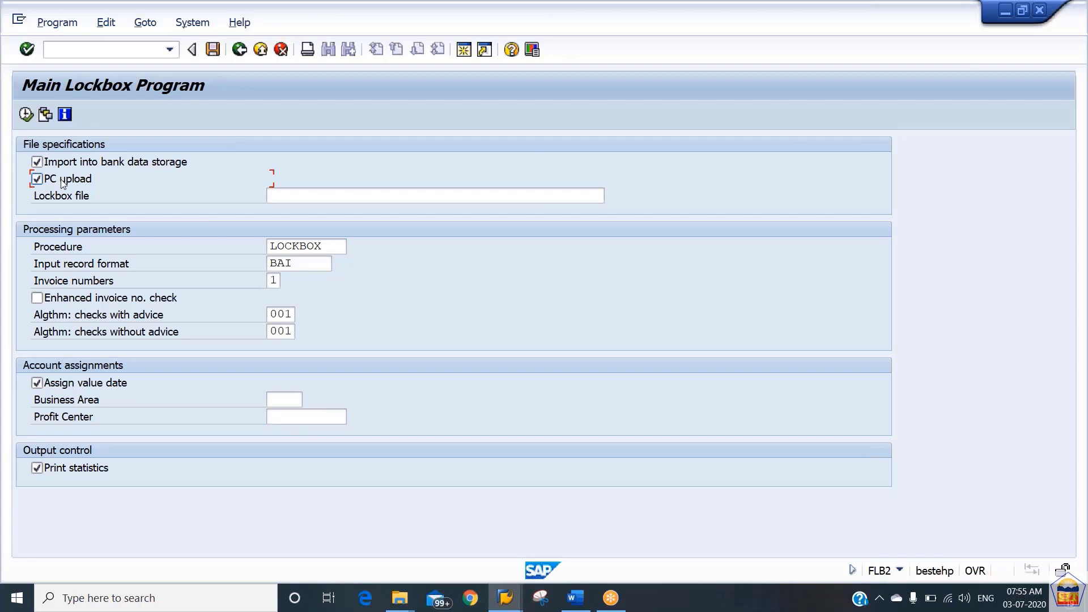
Choose the text file "lockboxfile - 2186" from the Test Files folder on the desktop as the lockbox file.
click(504, 195)
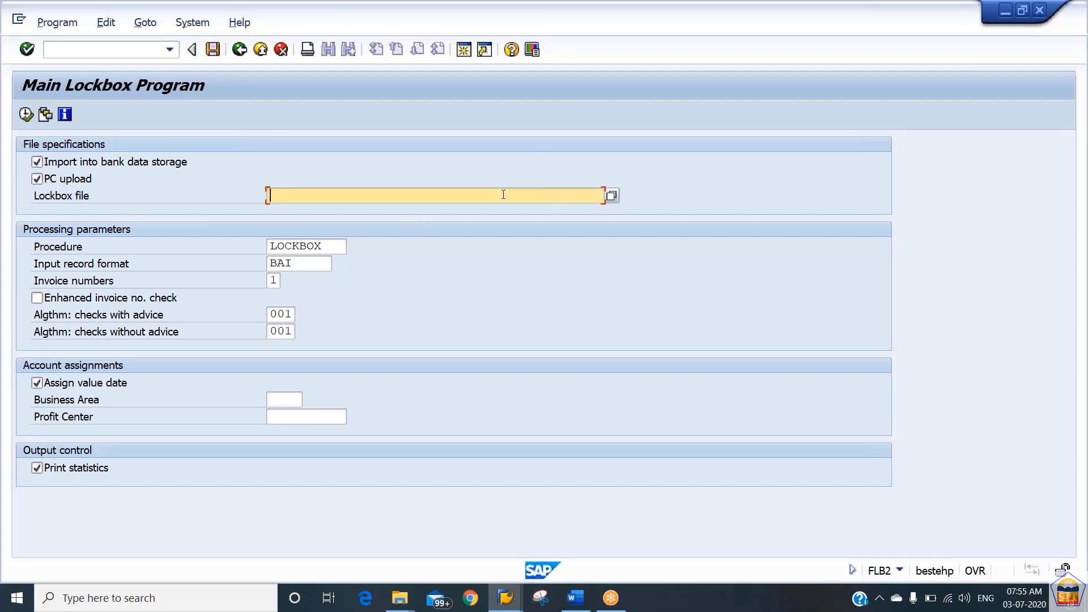
click(612, 196)
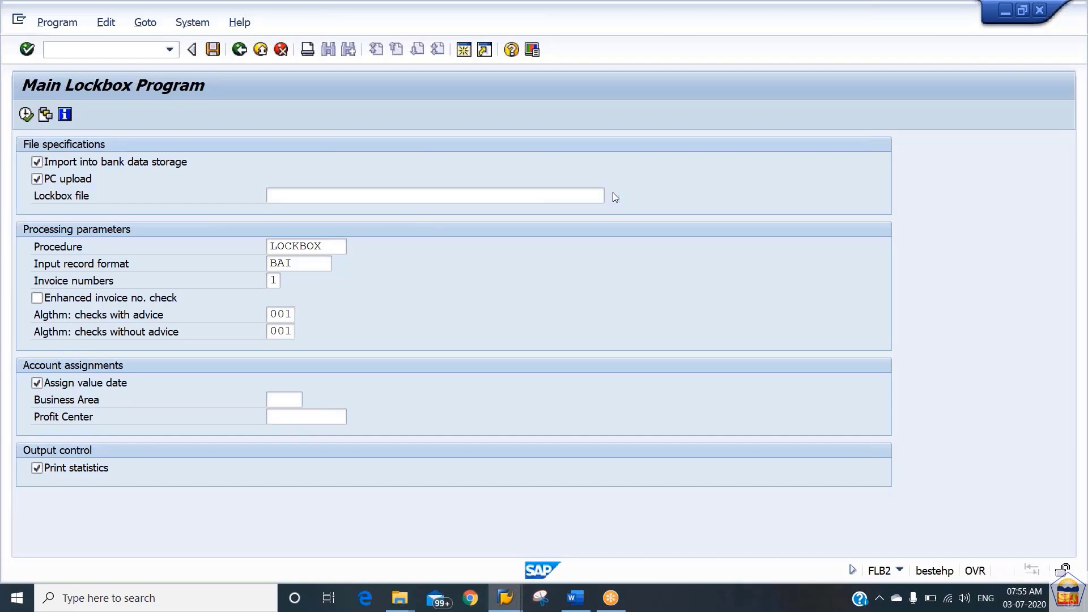
click(59, 137)
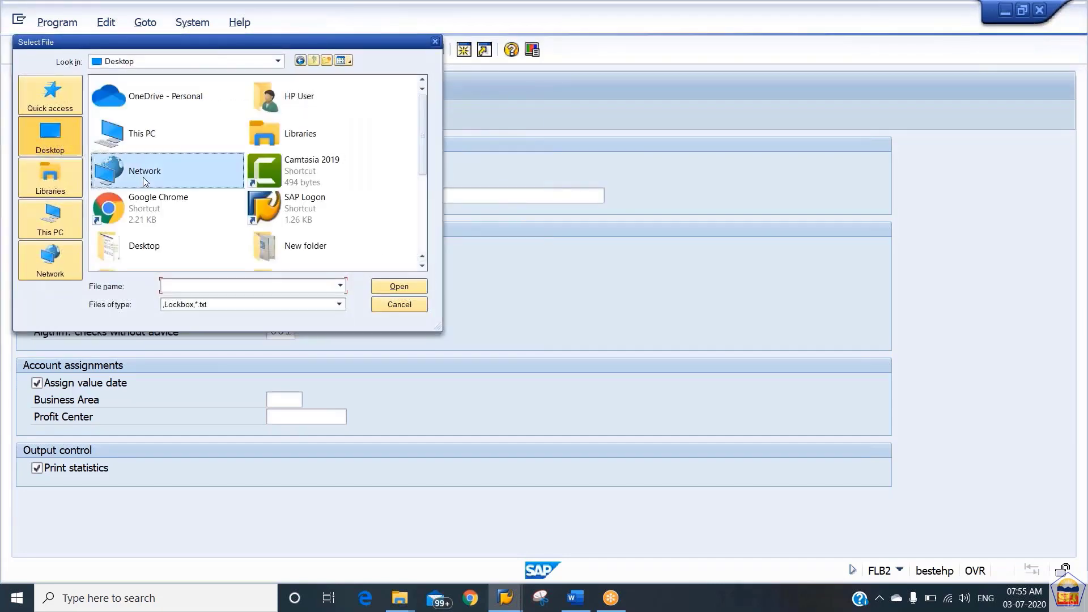
scroll(143, 177, down, 3)
double_click(143, 174)
scroll(145, 181, down, 5)
click(142, 124)
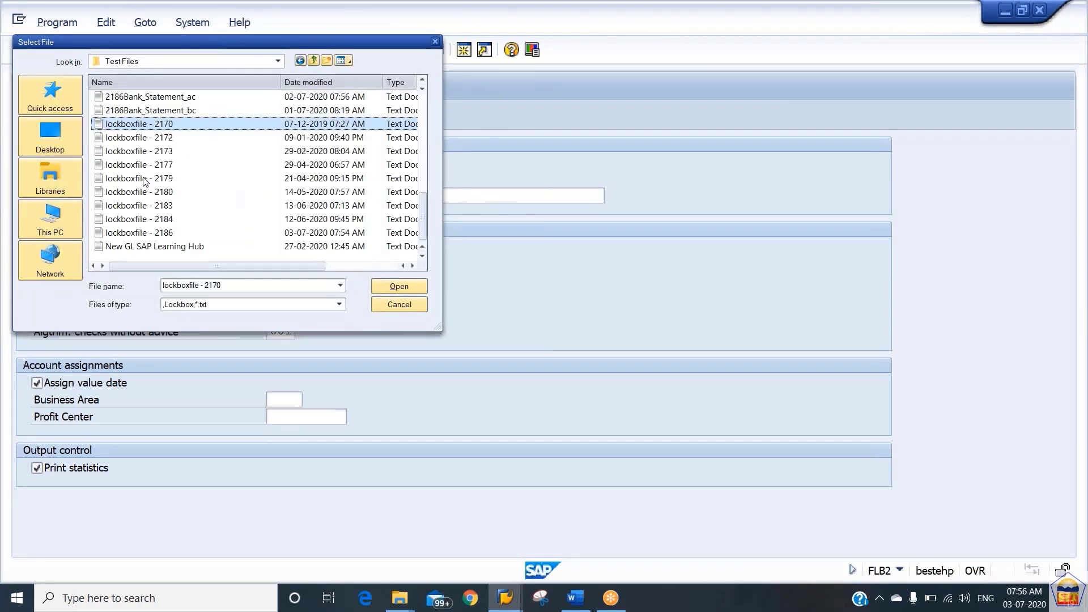
click(160, 233)
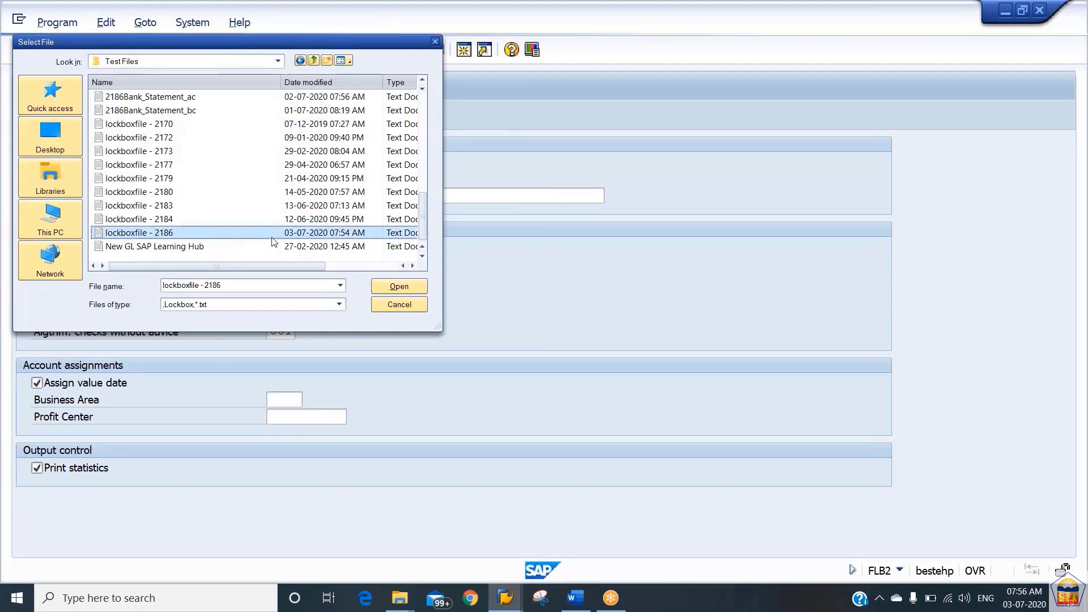
double_click(179, 234)
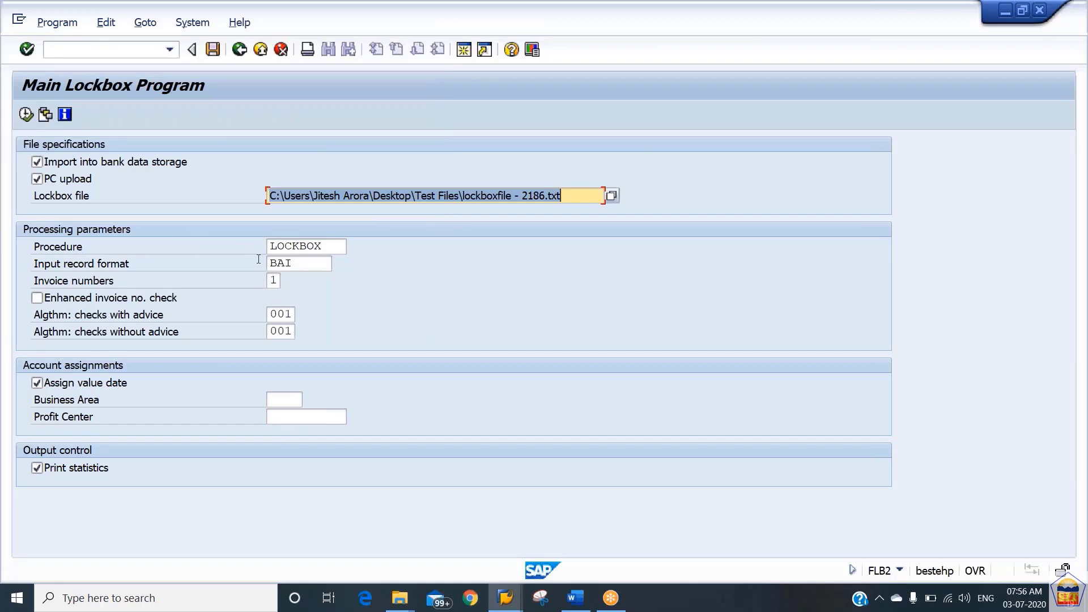
Set the input record format to BAI2, run the lockbox program, and allow access to the lockbox file.
click(306, 263)
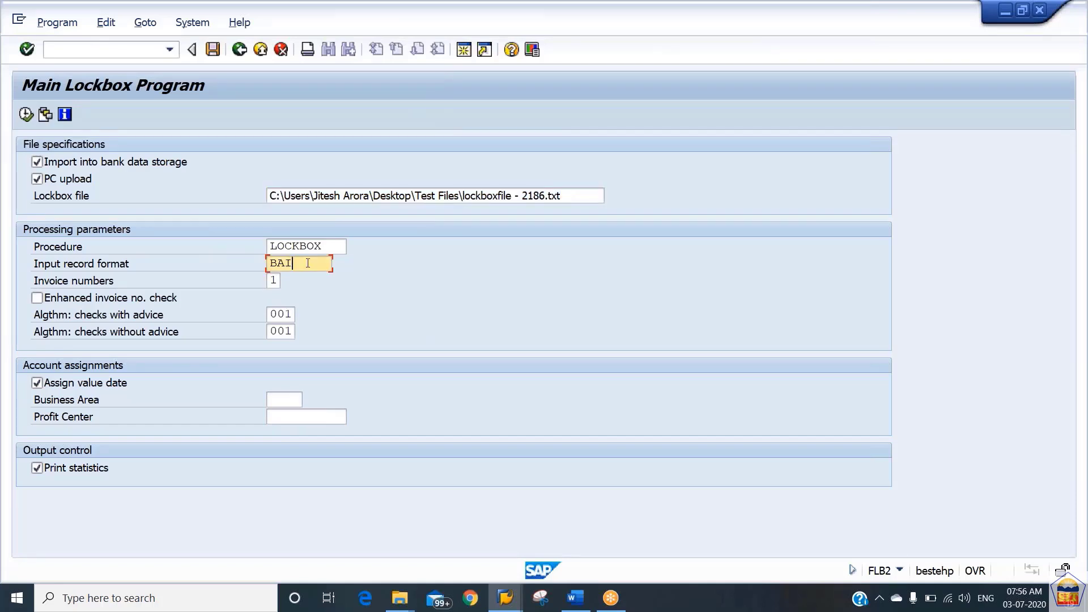
text(2)
key(shift+Tab)
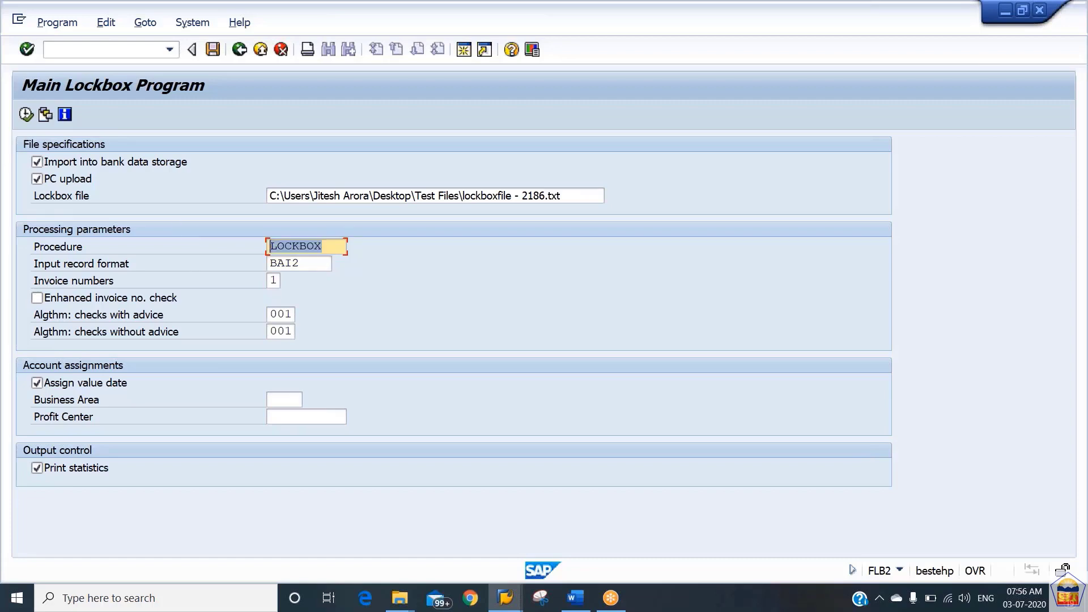
click(27, 116)
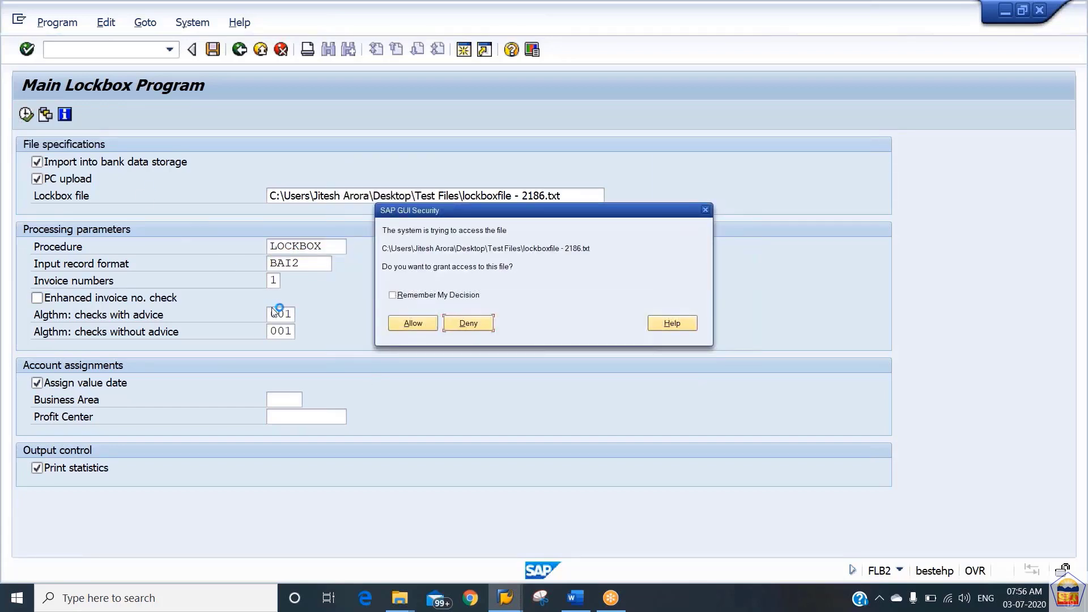
click(411, 323)
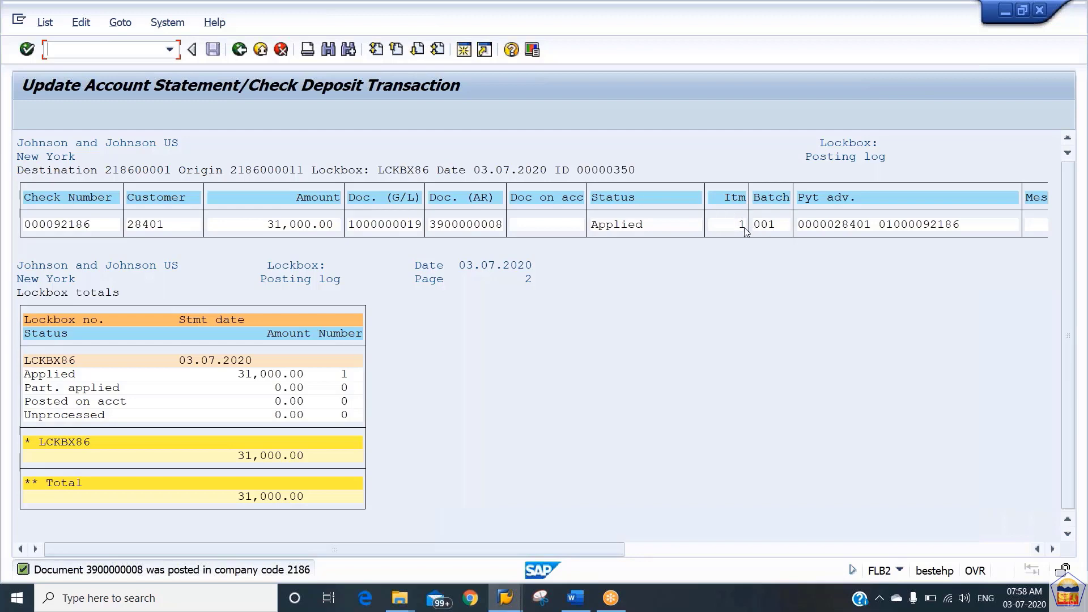
Examine the remaining columns of the lockbox posting log, including the payment advice and the messages.
click(1054, 549)
click(1054, 549)
click(1054, 549)
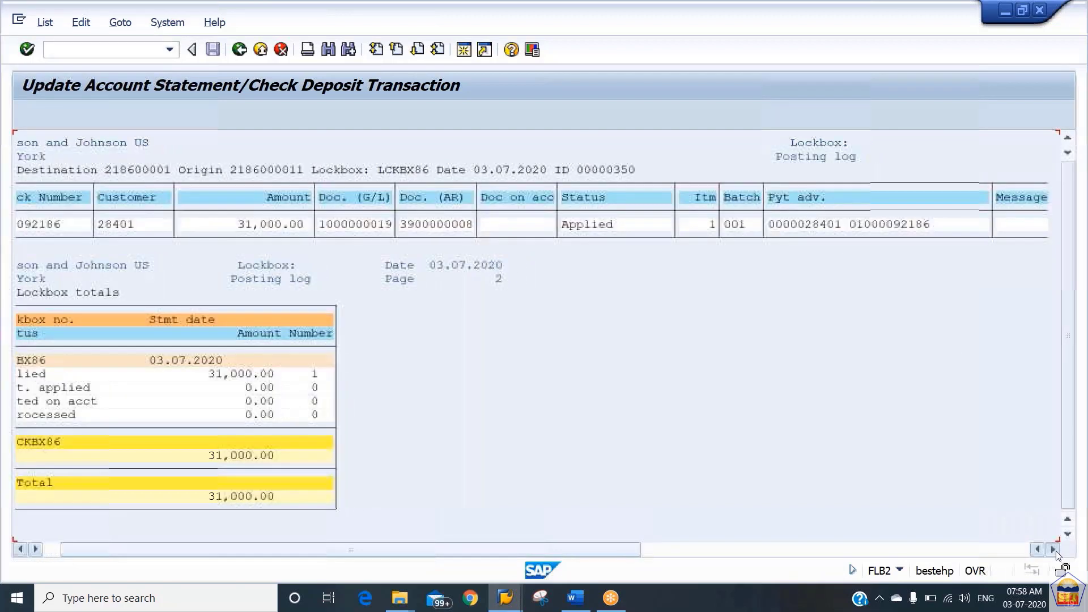
click(1054, 549)
click(1054, 549)
click(1054, 549)
click(1054, 549)
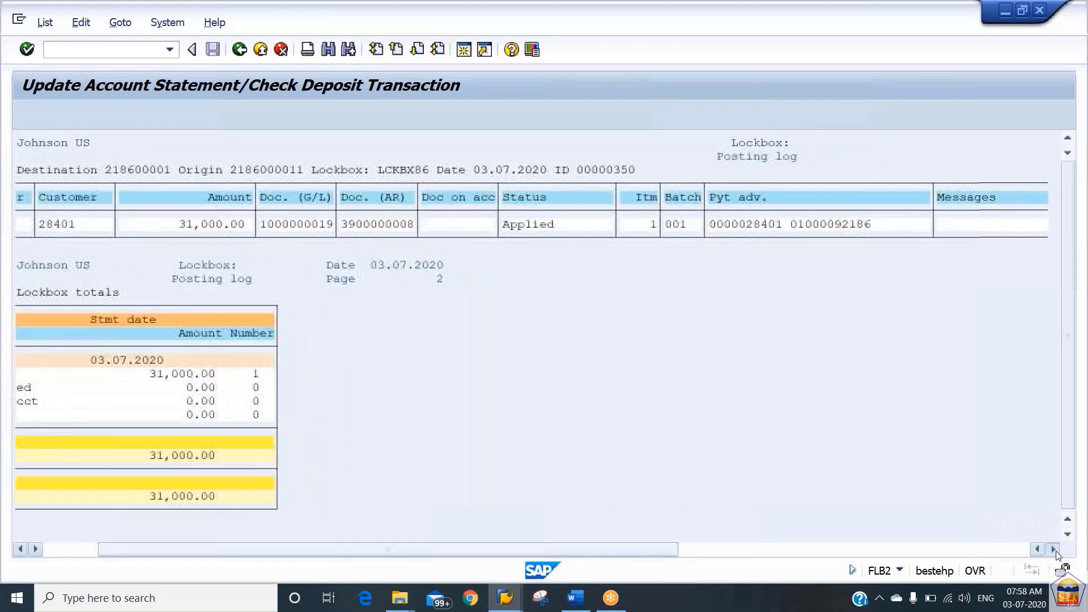
click(1054, 549)
click(1053, 549)
click(1053, 550)
click(1054, 549)
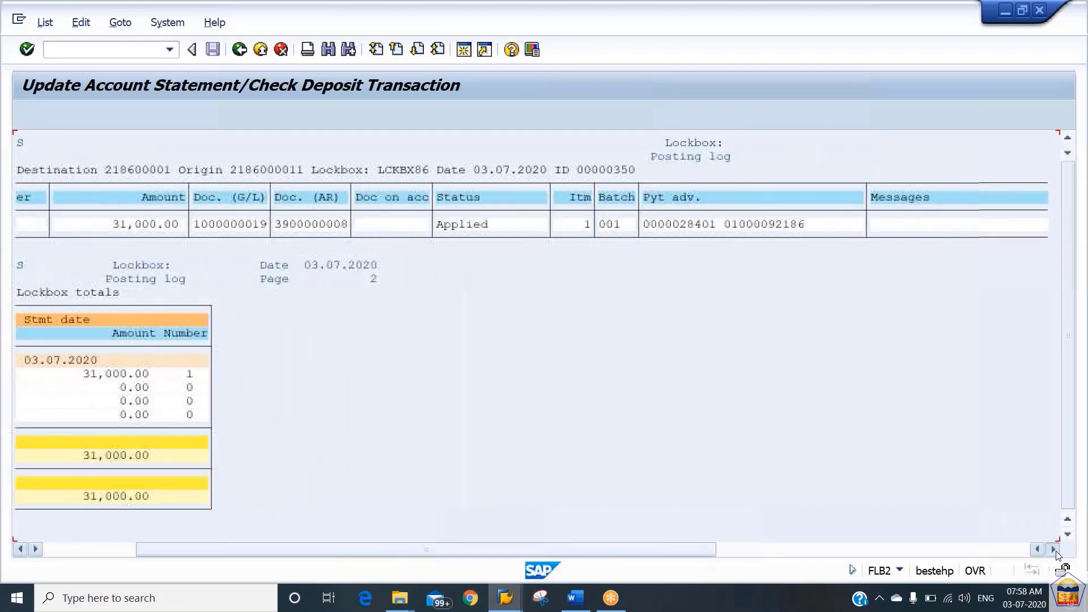
click(1054, 549)
click(1054, 549)
click(1054, 549)
click(1053, 549)
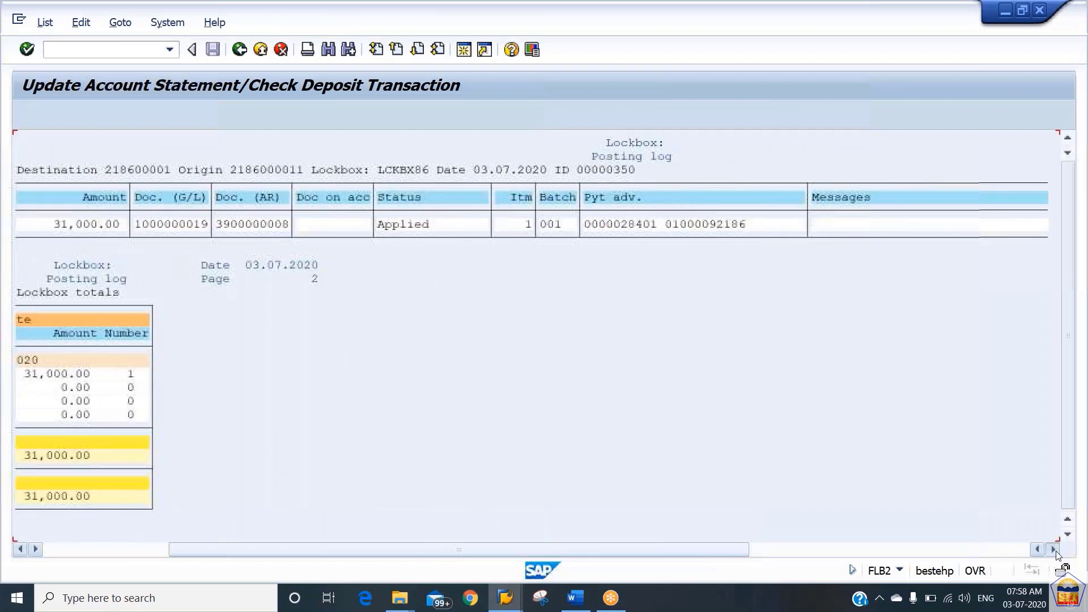
click(1054, 549)
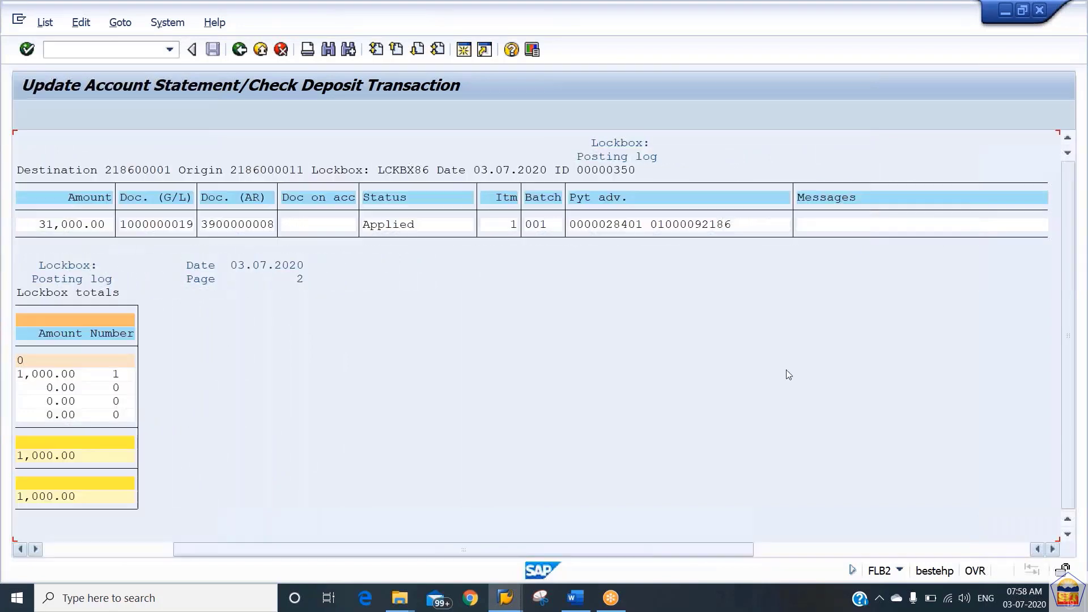
click(603, 227)
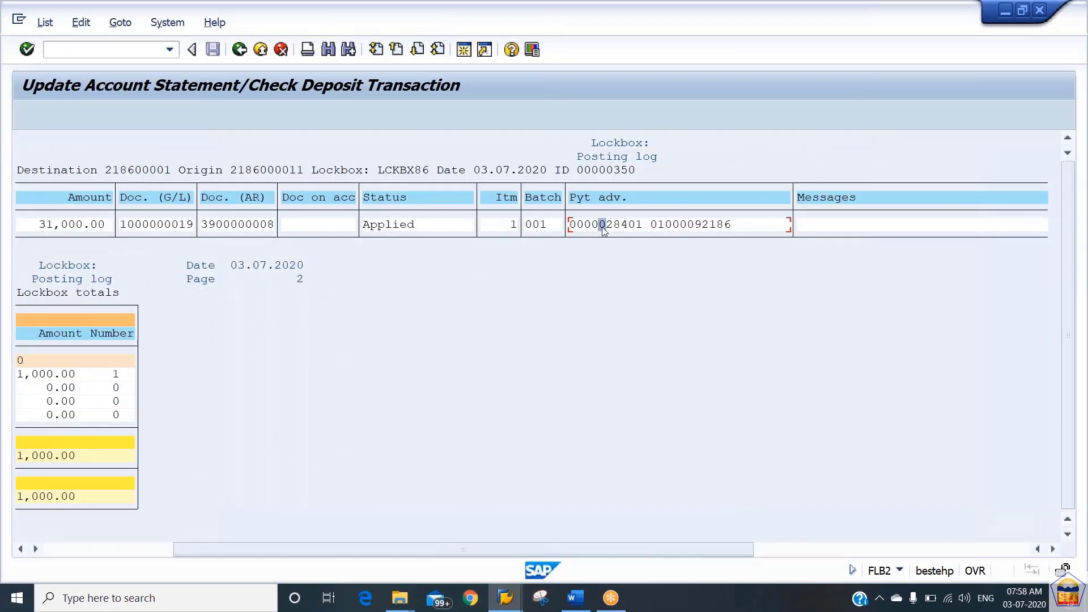
click(705, 227)
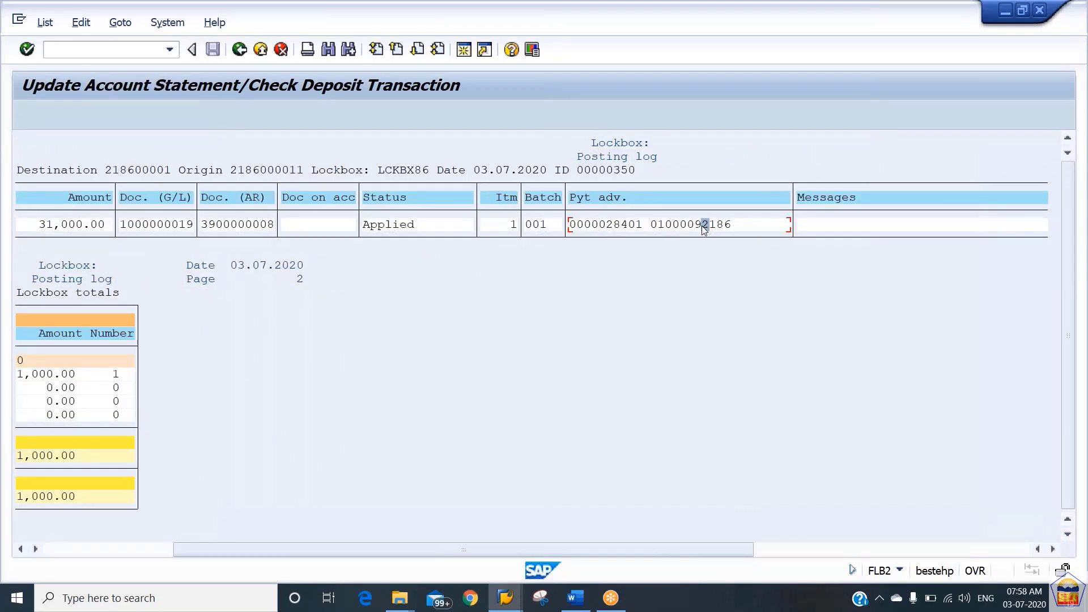
click(1054, 548)
click(1055, 549)
click(1056, 549)
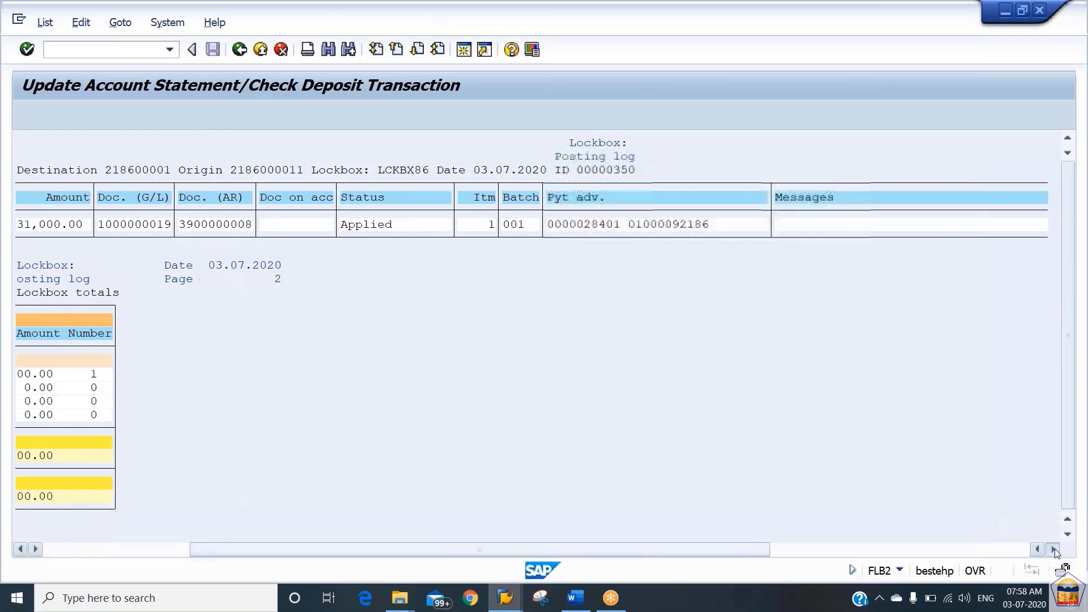
click(1055, 549)
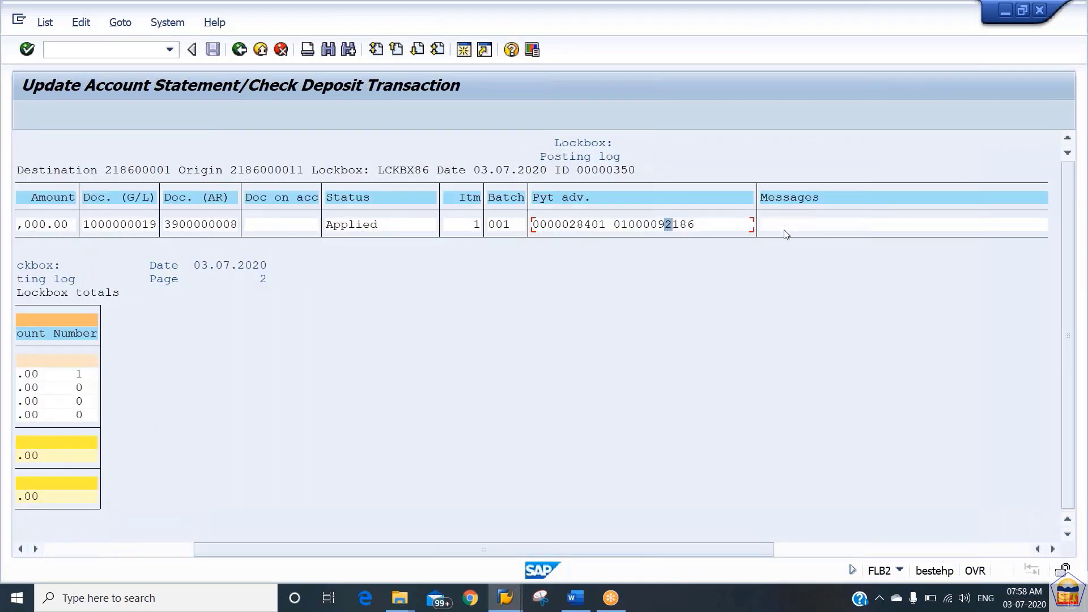
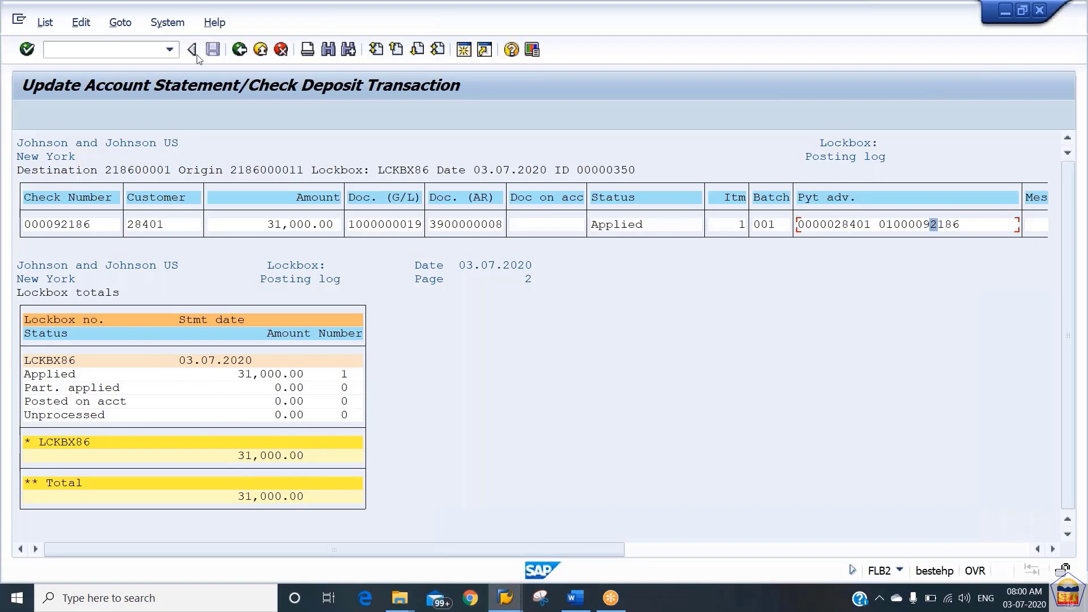
Go back from the posting log to the log of imported checks.
click(238, 56)
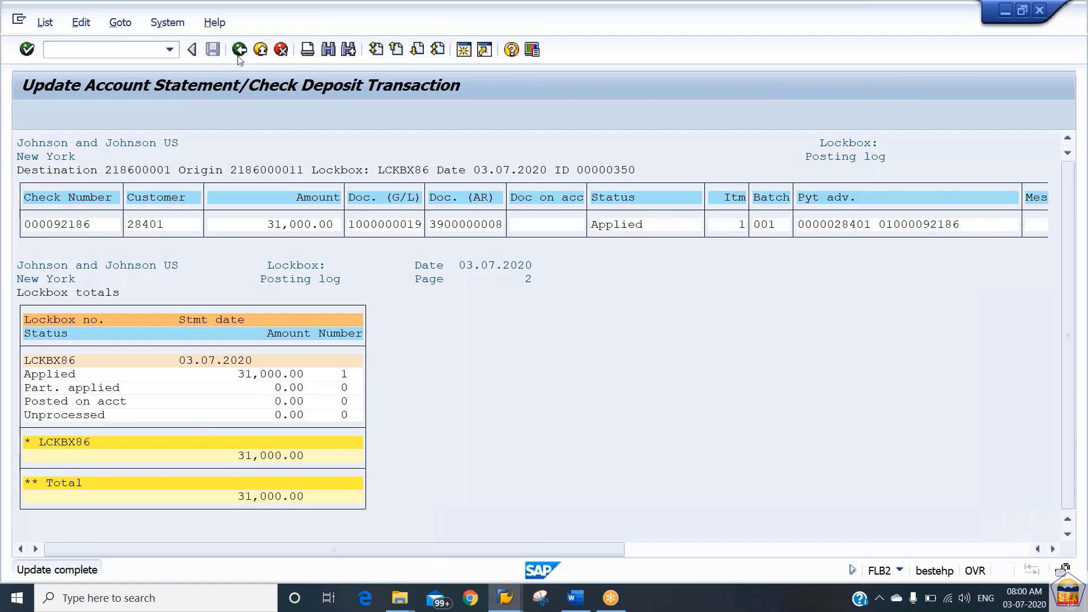
click(238, 56)
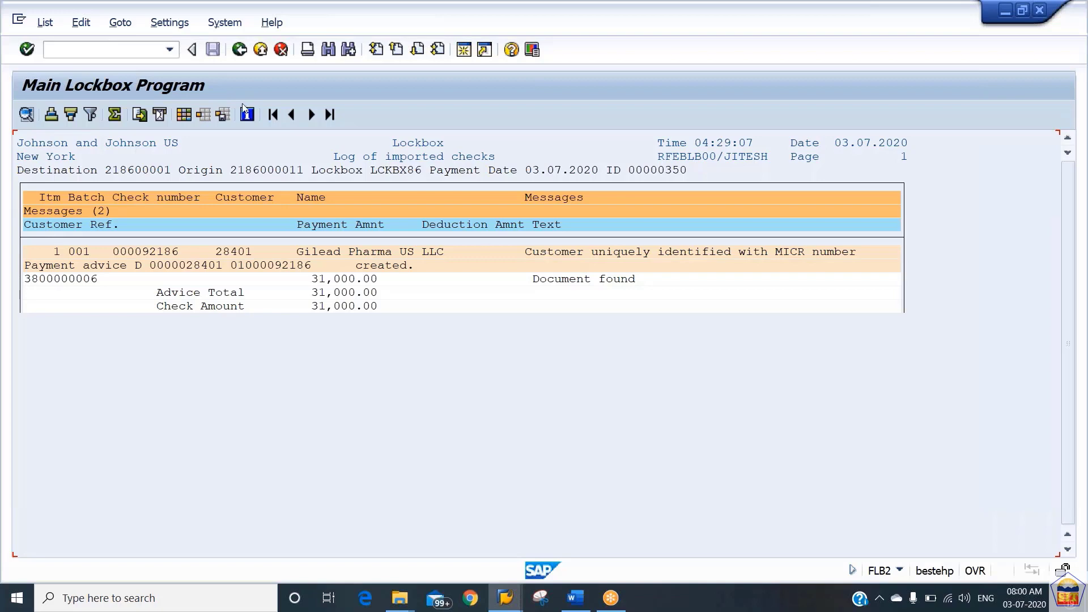
click(83, 47)
text(/nfl)
Switch to the session with the customer line item display, refresh the open items list, and dismiss the information dialog.
key(alt+Tab)
click(34, 23)
mouse_move(67, 76)
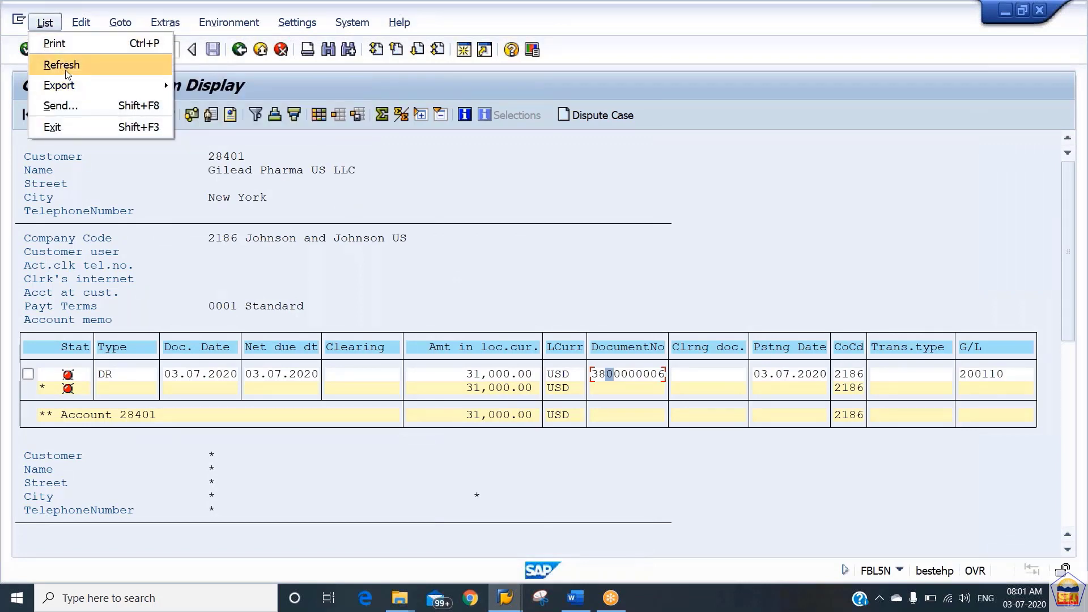
click(67, 74)
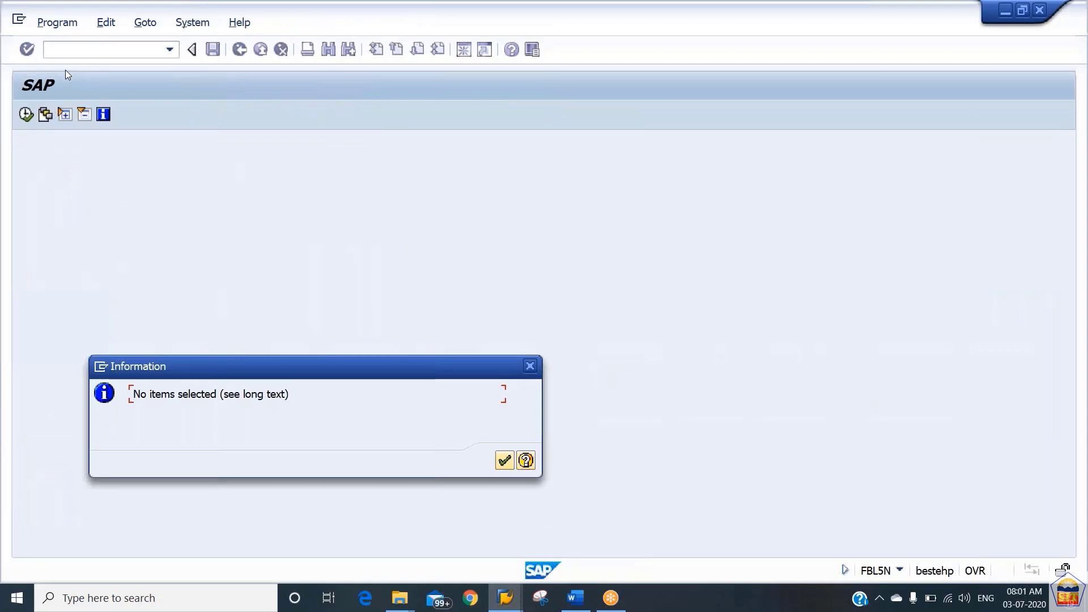
click(504, 462)
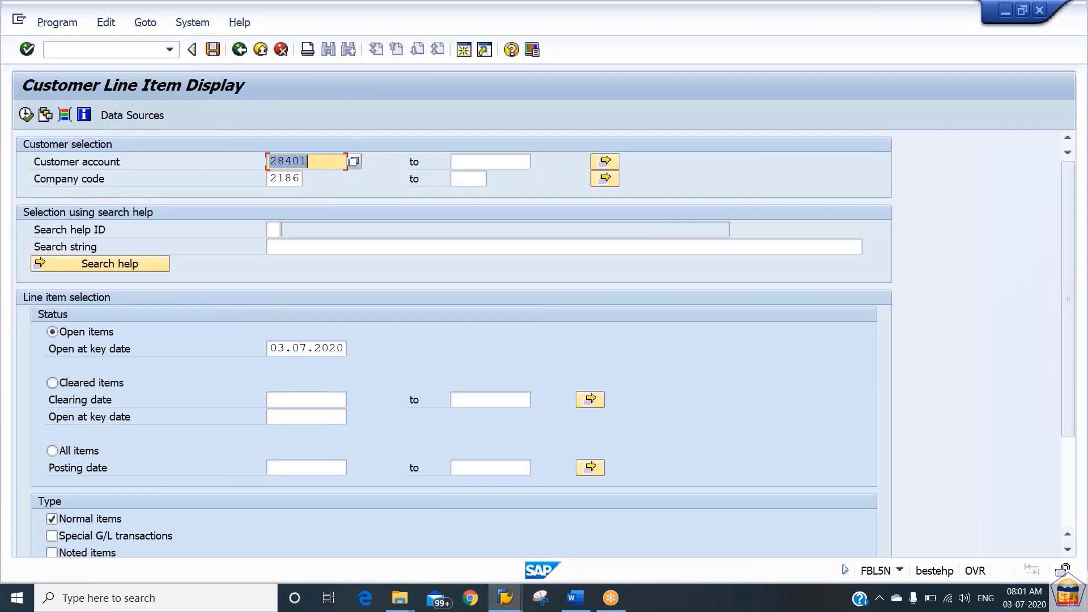
List the customer's cleared items for company code 2186 and sort them by clearing date in descending order.
click(53, 383)
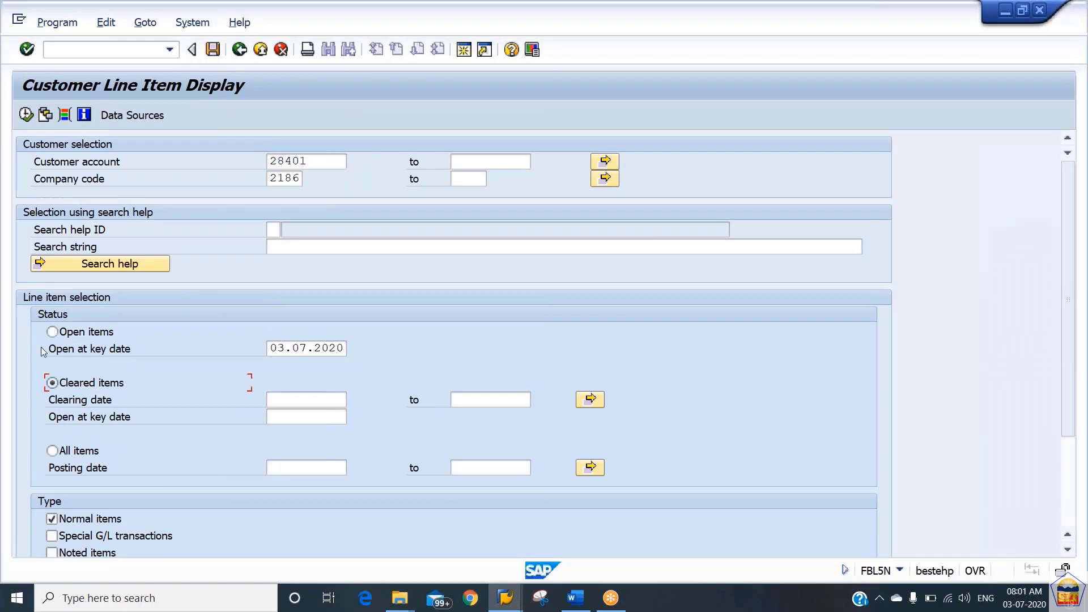
click(25, 115)
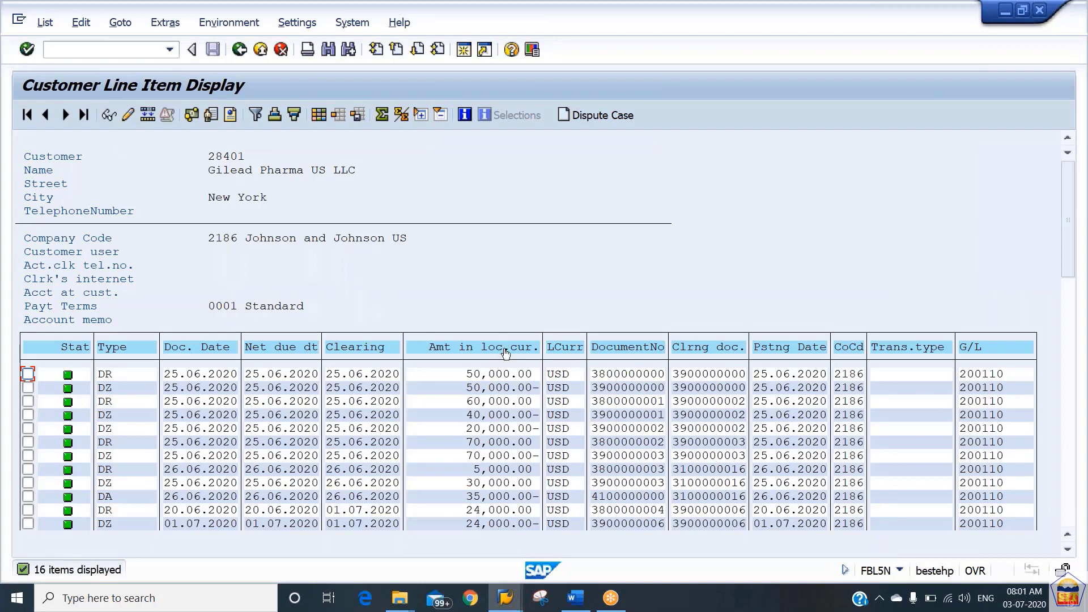
click(345, 347)
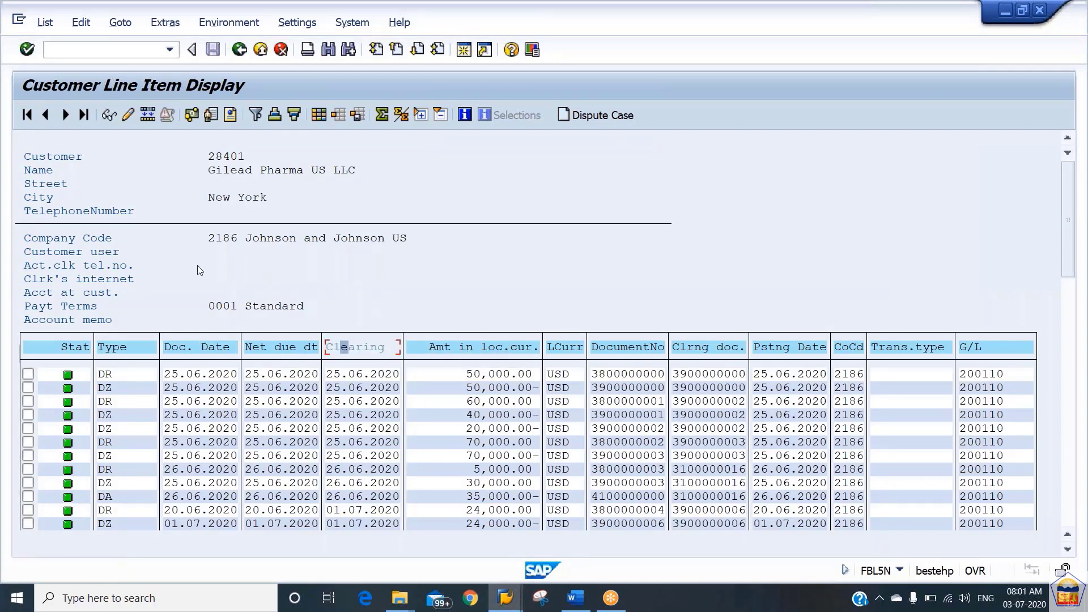
click(296, 115)
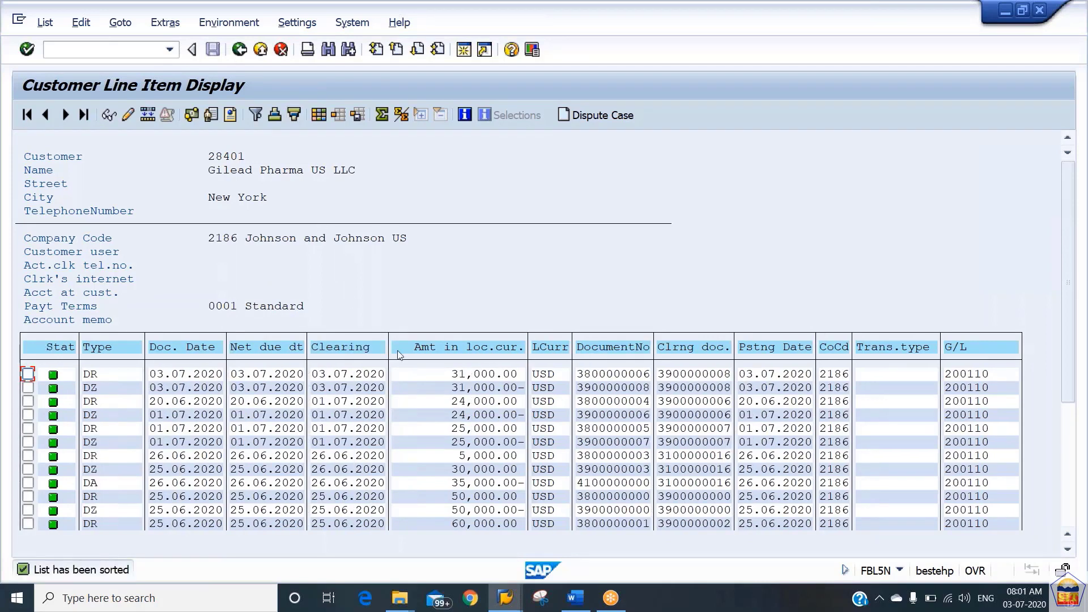
Examine the amount, document number and clearing document of the invoice and payment cleared on 03.07.2020.
click(500, 375)
click(625, 388)
click(617, 375)
click(676, 376)
click(126, 47)
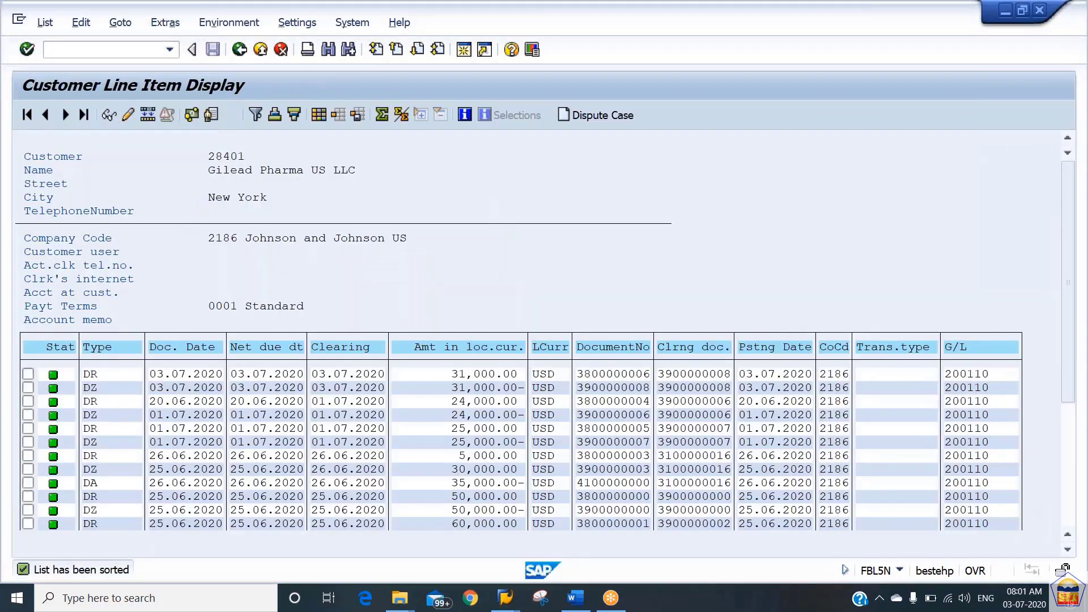
text(/nfbl)
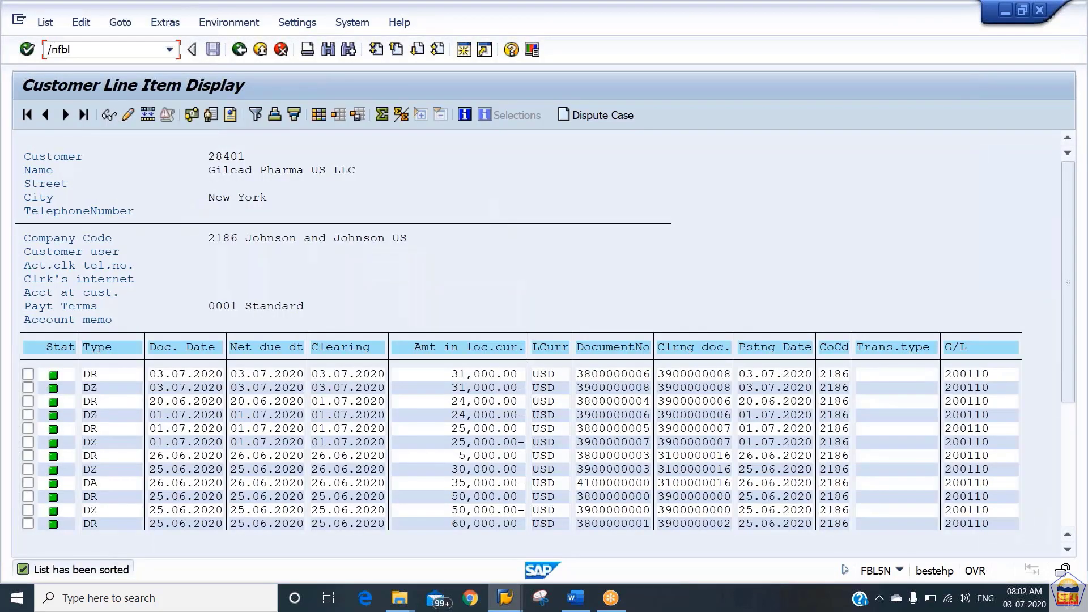
text(1)
key(Return)
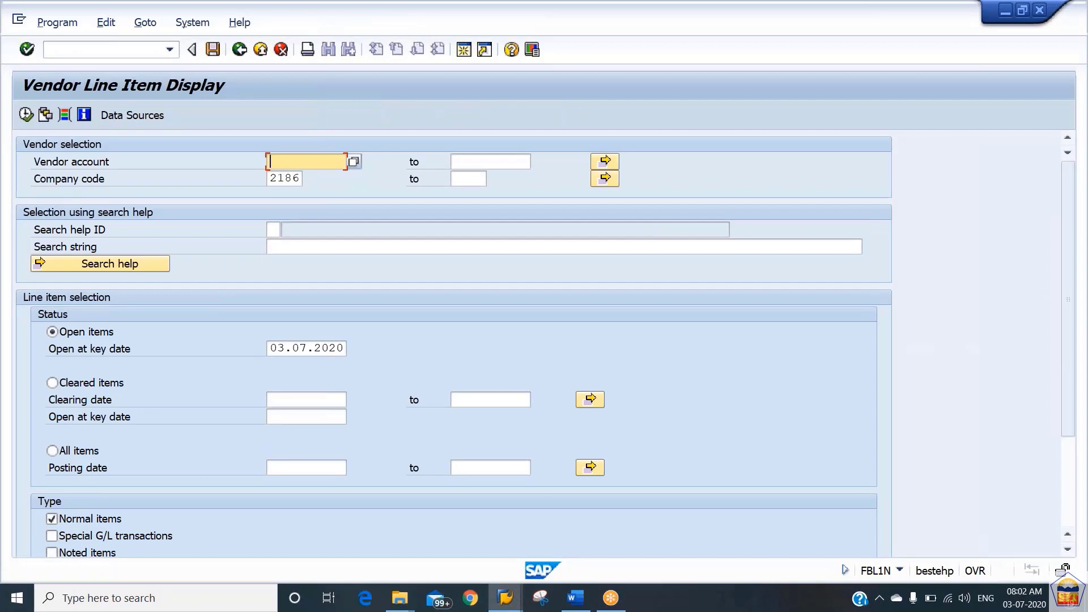
Leave the vendor line item display and open lockbox check postprocessing in FEBAN.
click(108, 49)
text(/nf)
text(eban)
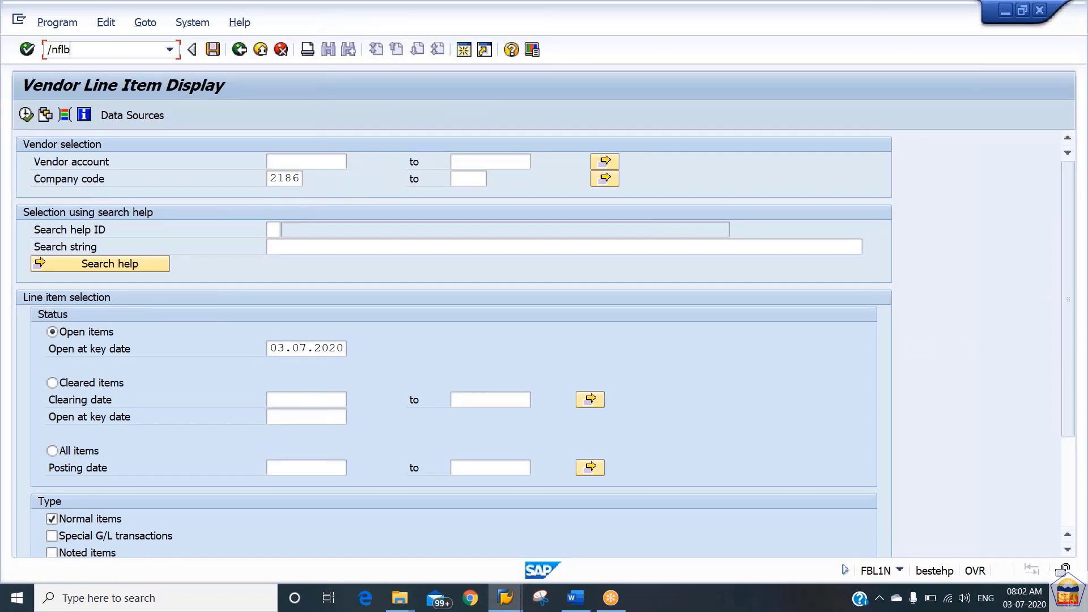
key(Return)
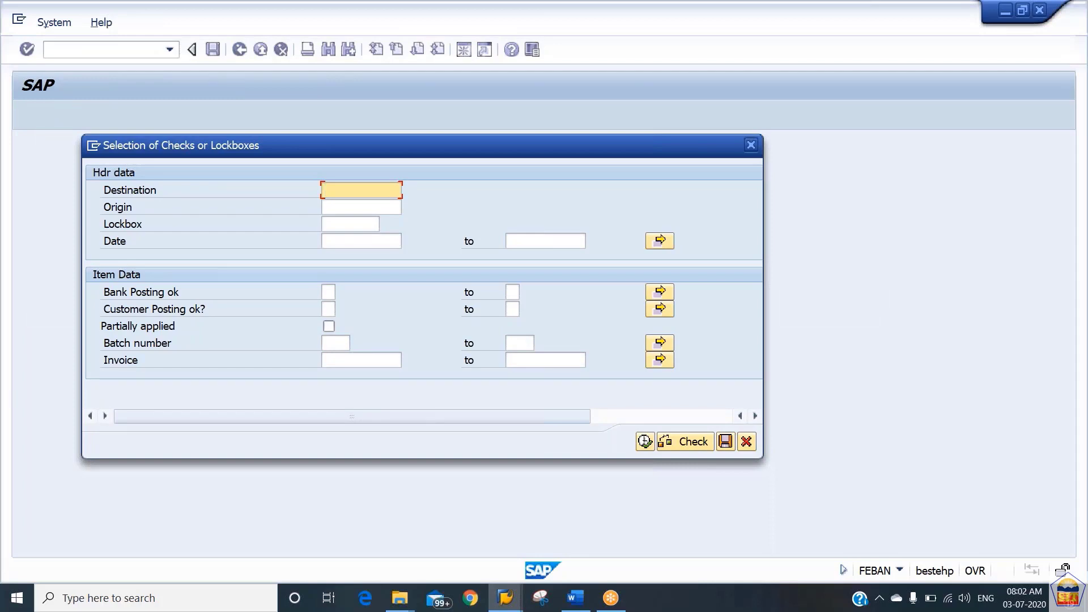
Set the lockbox selection's destination to 218600001, adapting the previously used entry 218300003.
click(361, 189)
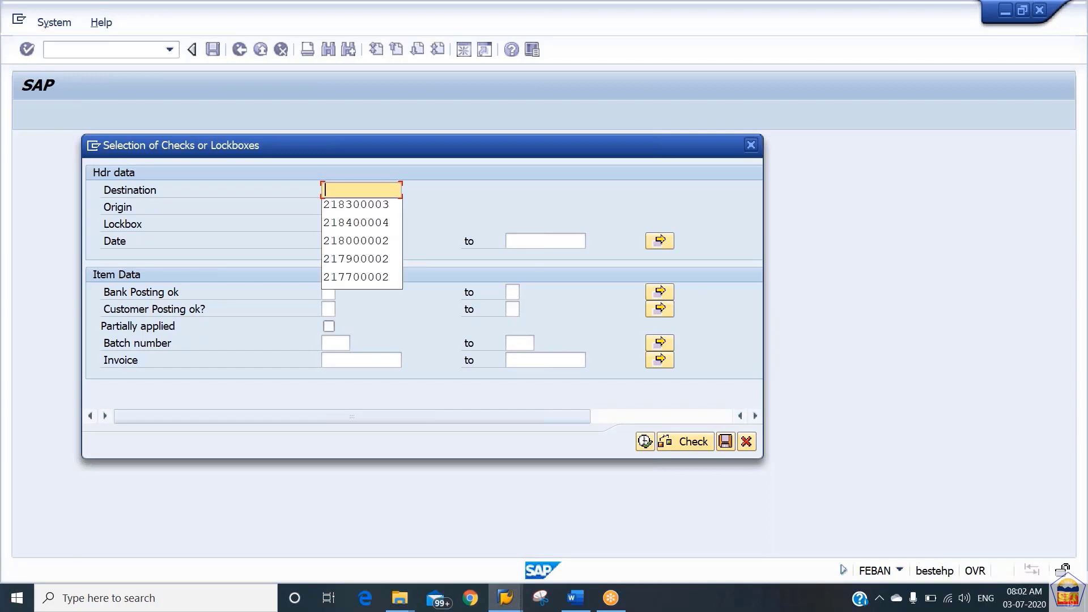
key(Down)
key(Return)
click(348, 189)
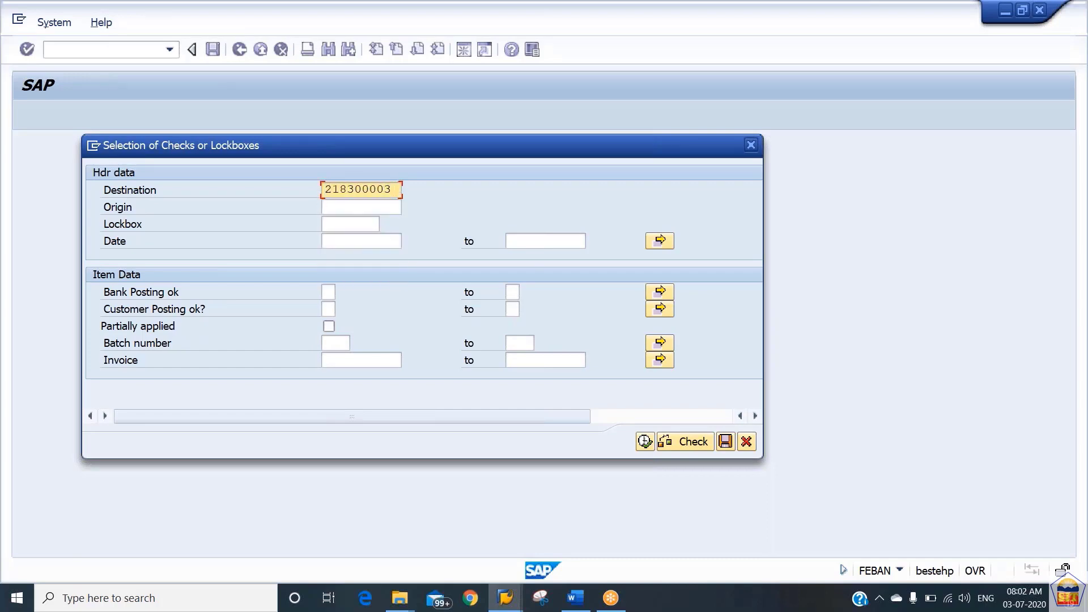
text(6)
click(383, 189)
text(1)
key(Tab)
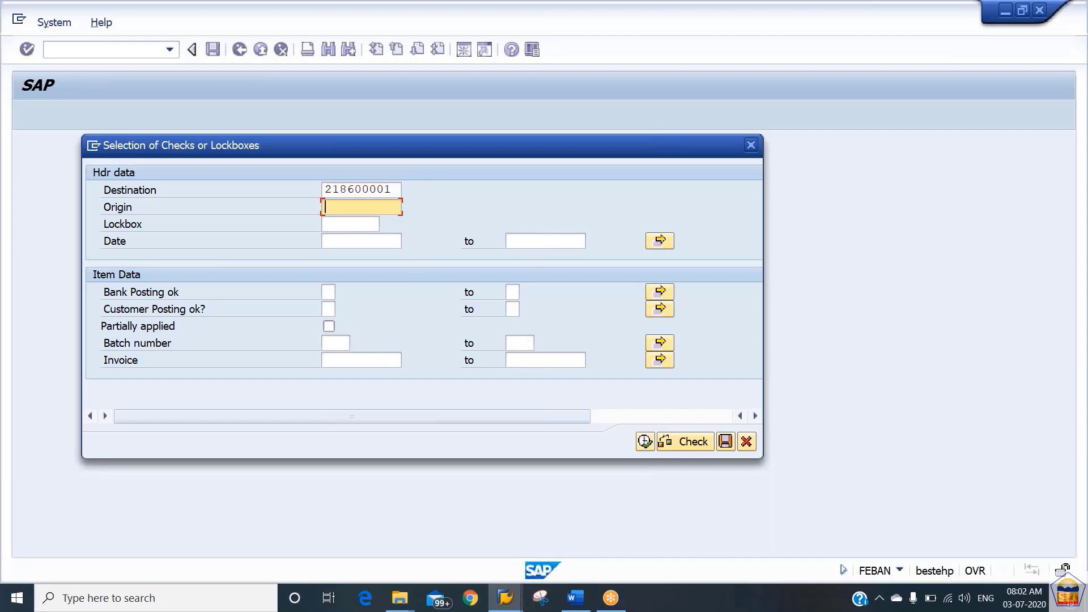
click(361, 189)
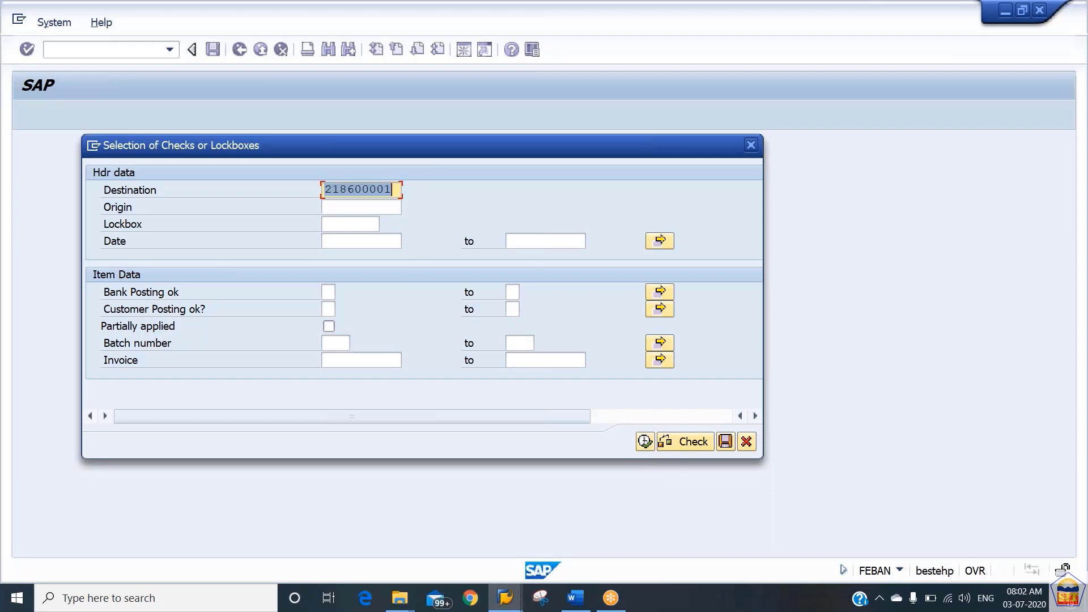
key(ctrl+c)
click(361, 206)
key(ctrl+v)
text(1)
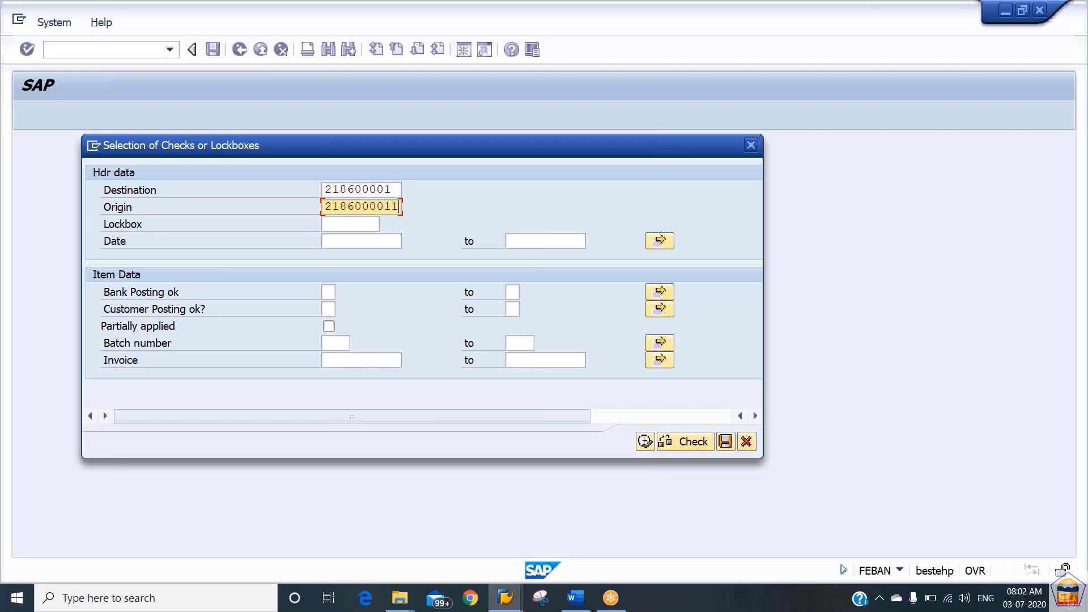
click(645, 442)
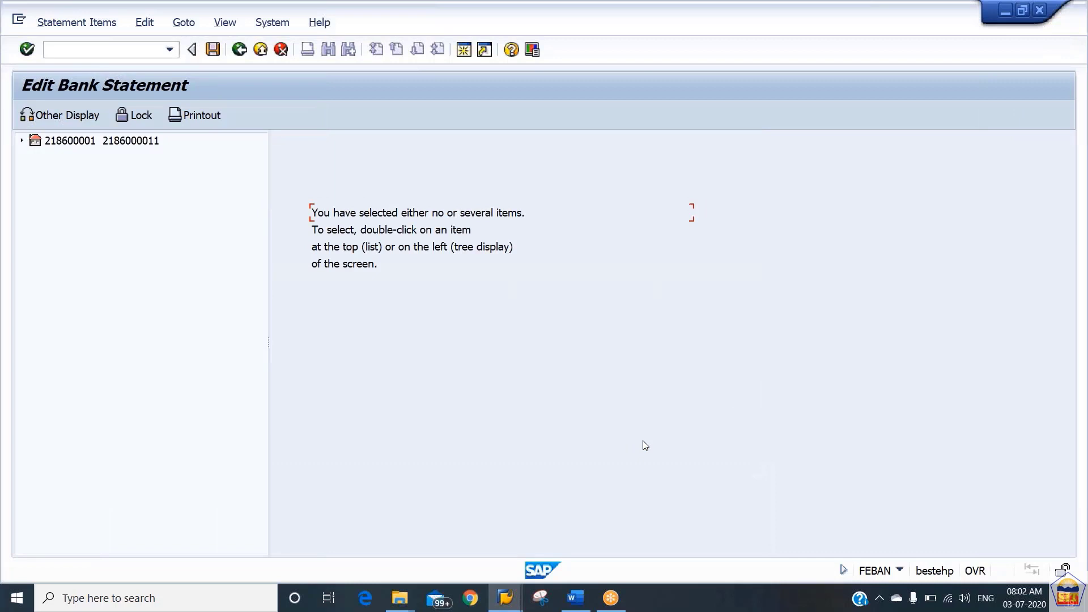
Expand lockbox LCKBX86 down to its entry of 3.07.2020 and display the details of check 00001.
click(37, 143)
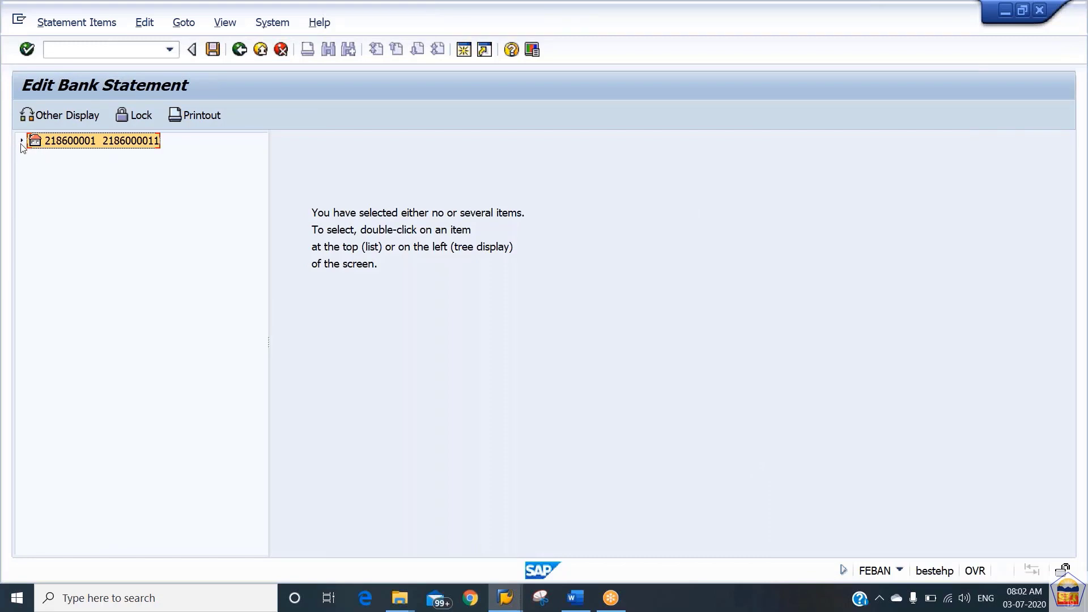
click(21, 142)
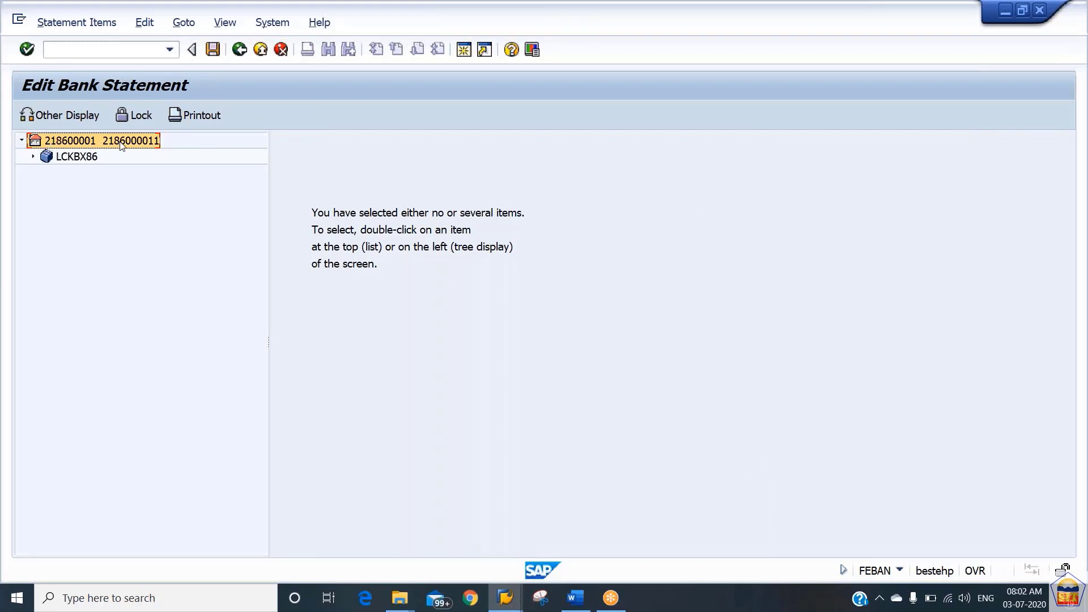
click(33, 157)
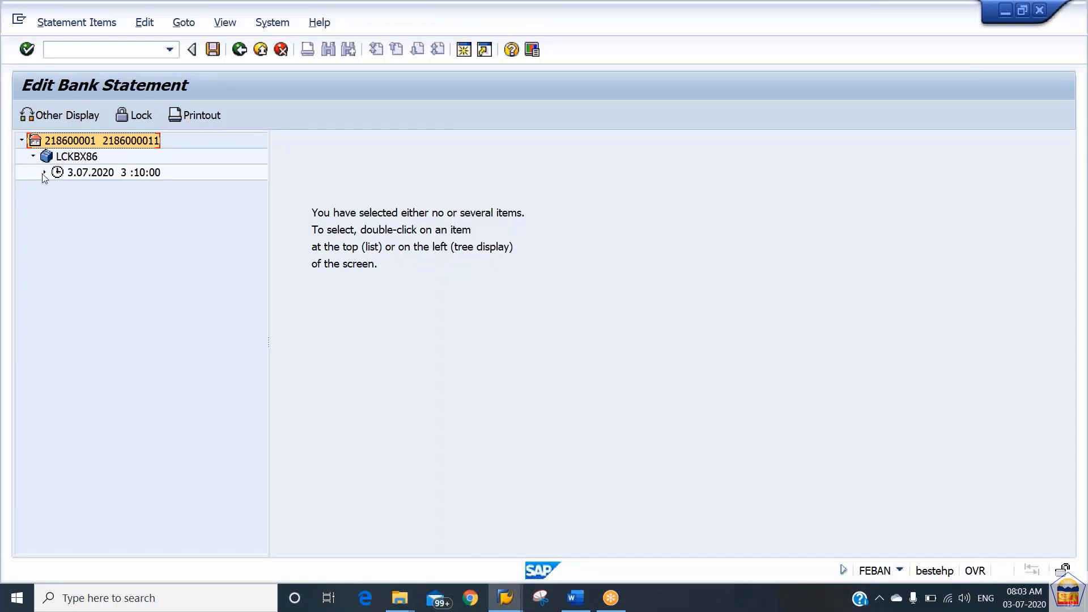
click(44, 173)
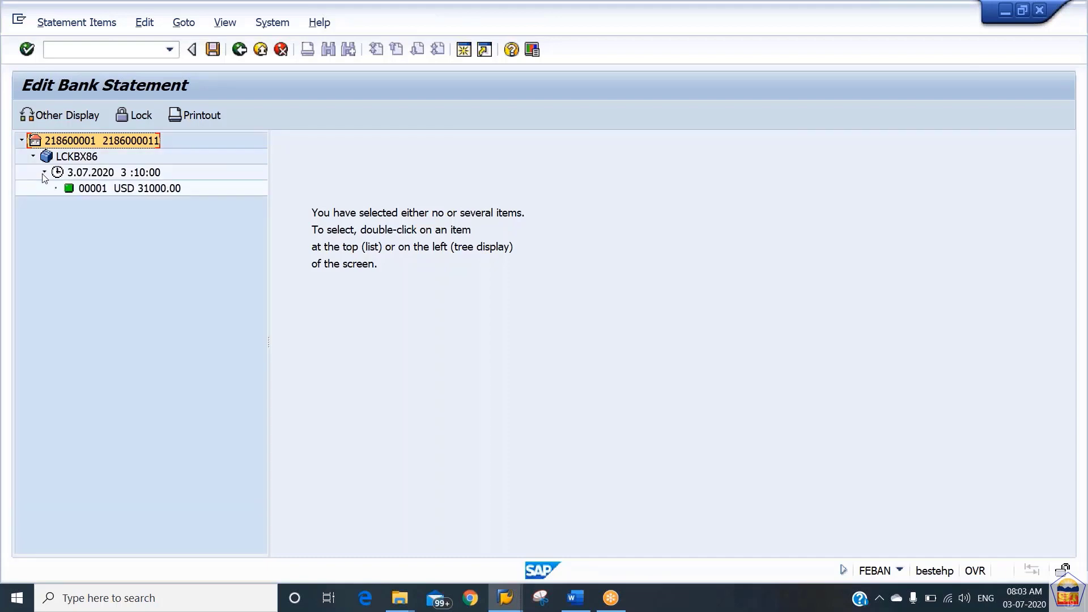
click(94, 190)
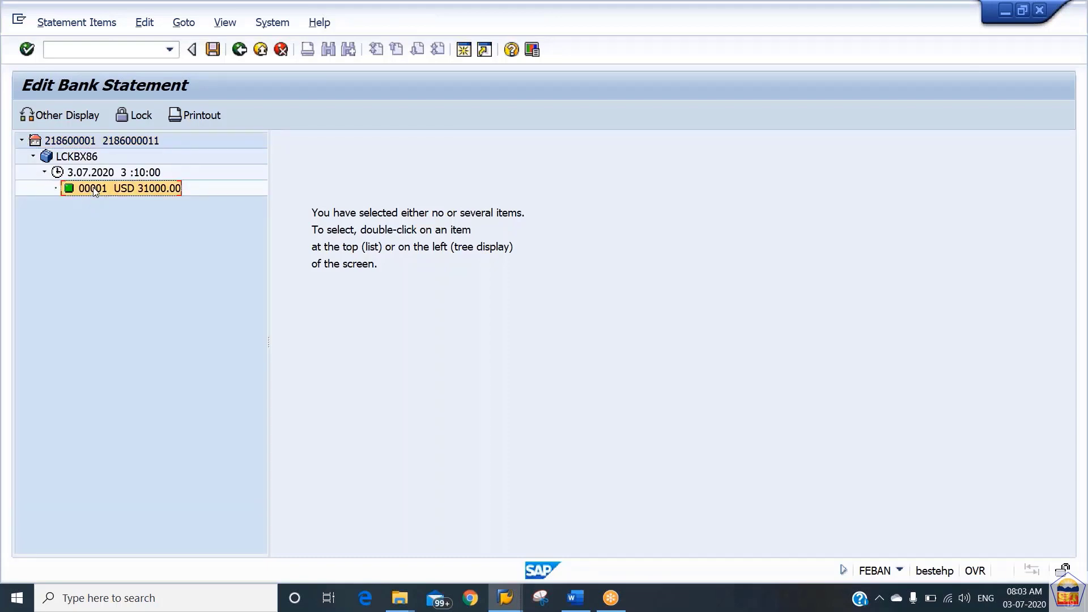
double_click(93, 189)
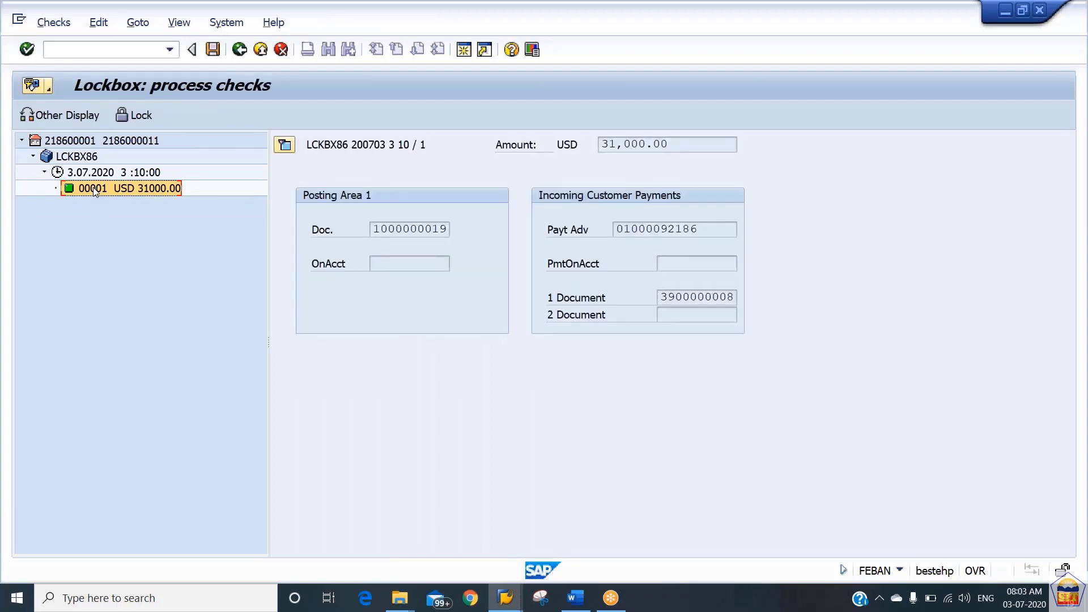
Examine the check's Posting Area 1 document and its first incoming customer payment document, returning to the check after each one.
click(411, 231)
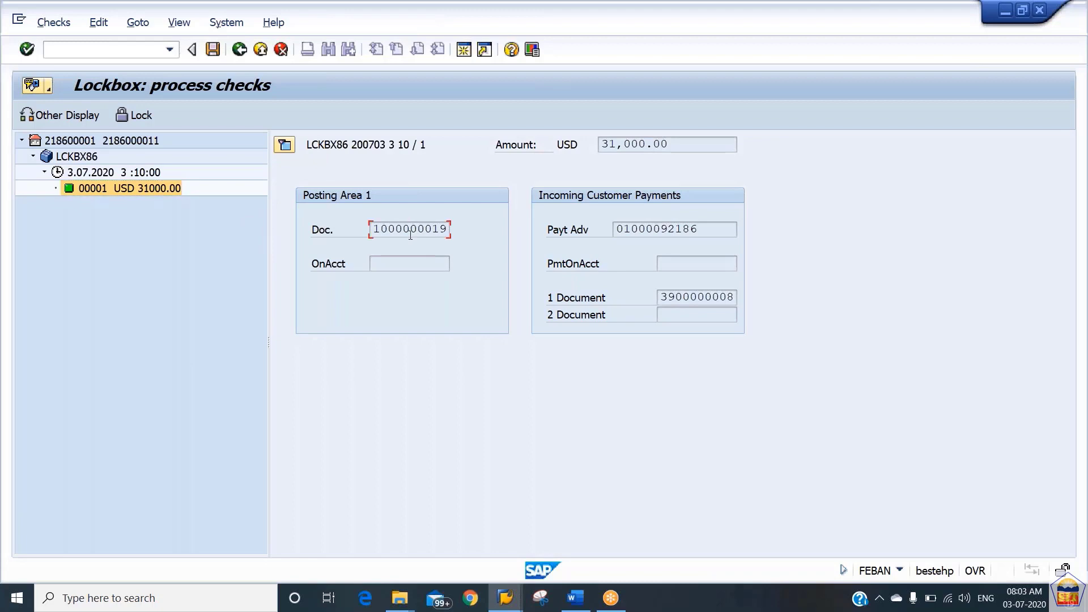
drag(388, 231, 450, 230)
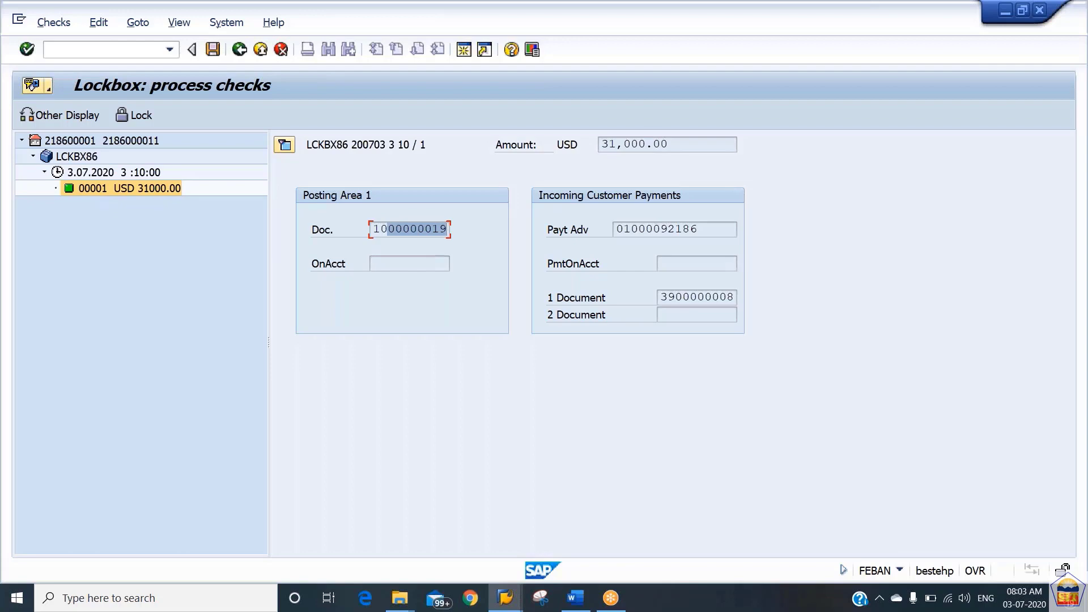
drag(667, 297, 735, 297)
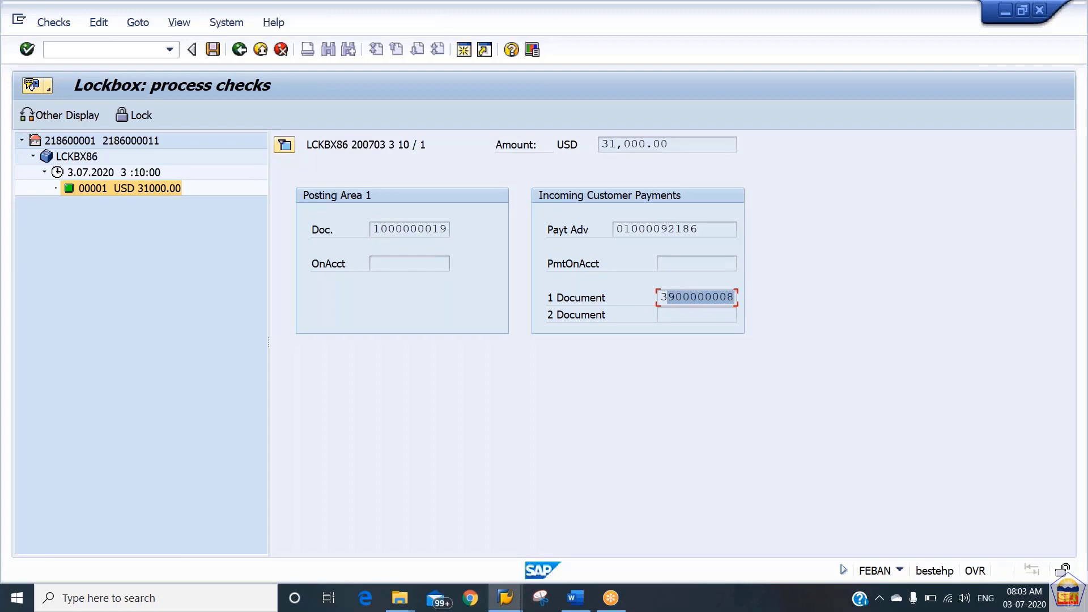
click(406, 229)
double_click(405, 229)
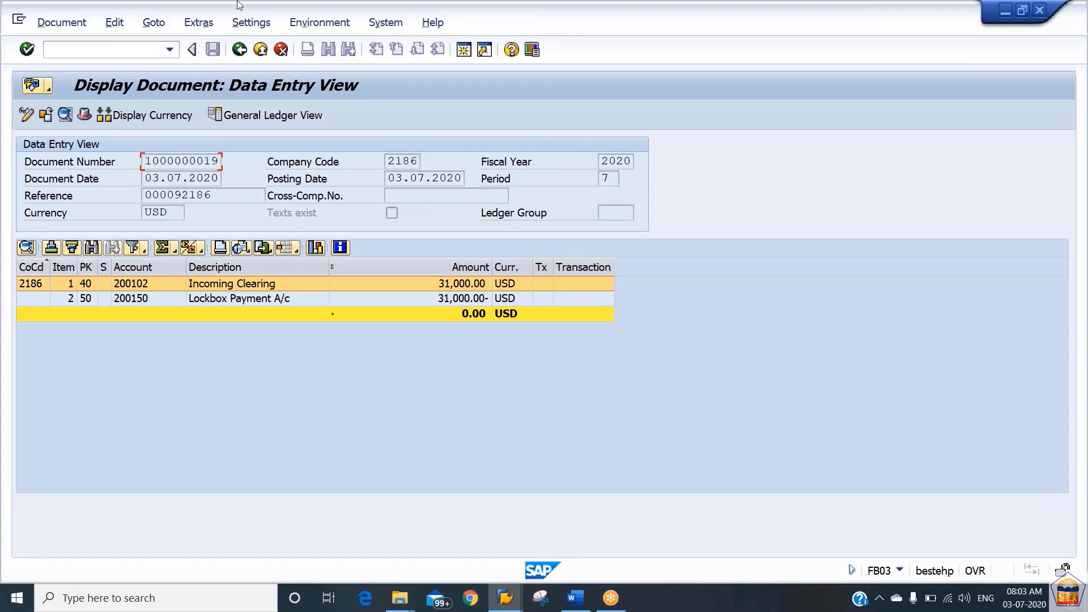
click(240, 49)
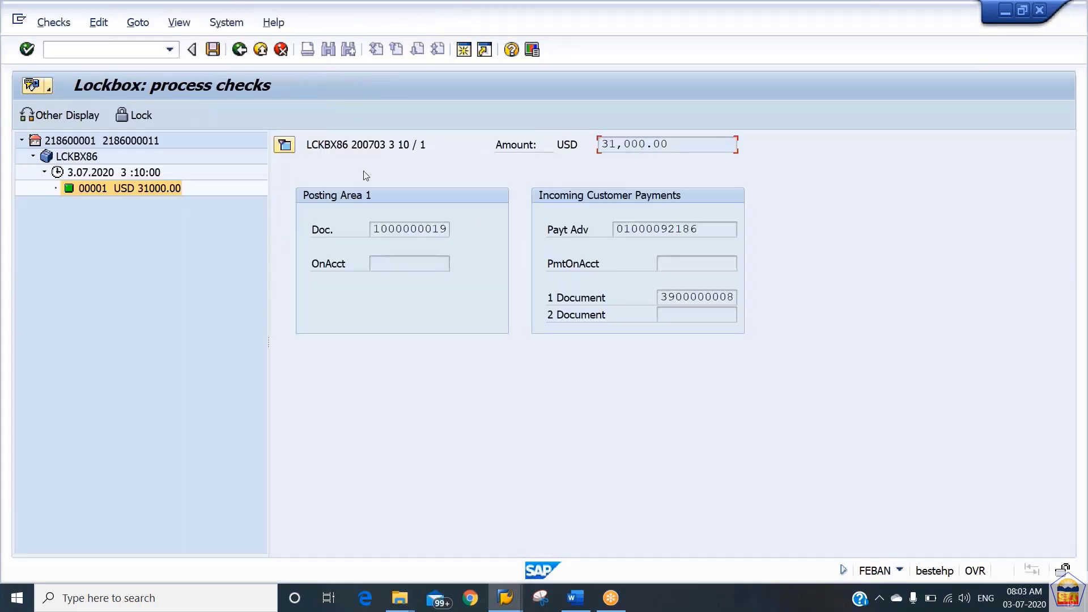
double_click(676, 296)
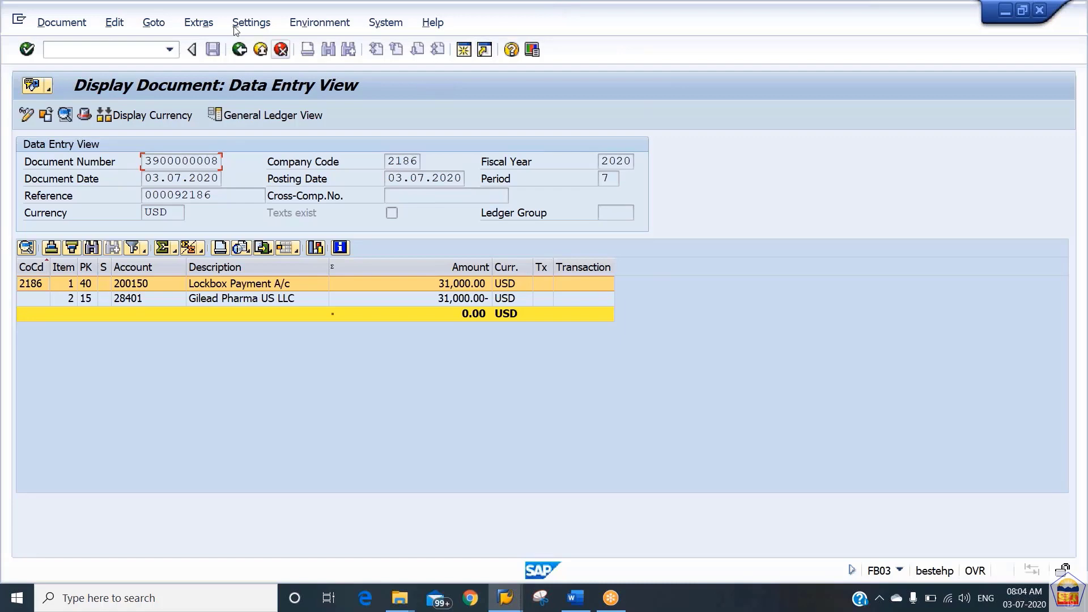
click(240, 50)
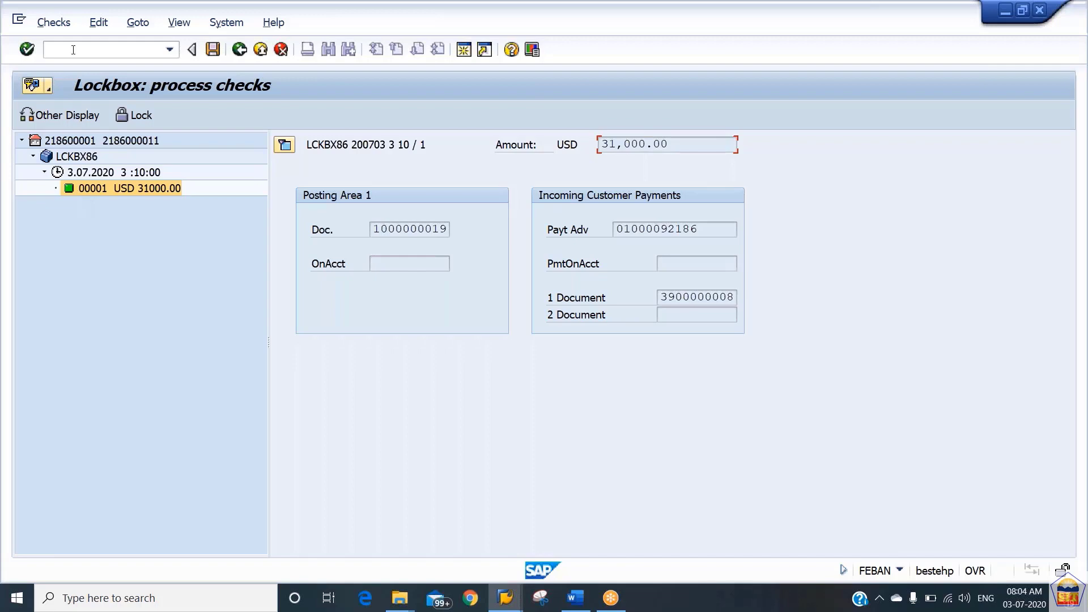
Post the check and reopen check 00001 under the 3.07.2020 entry of lockbox LCKBX86.
click(54, 22)
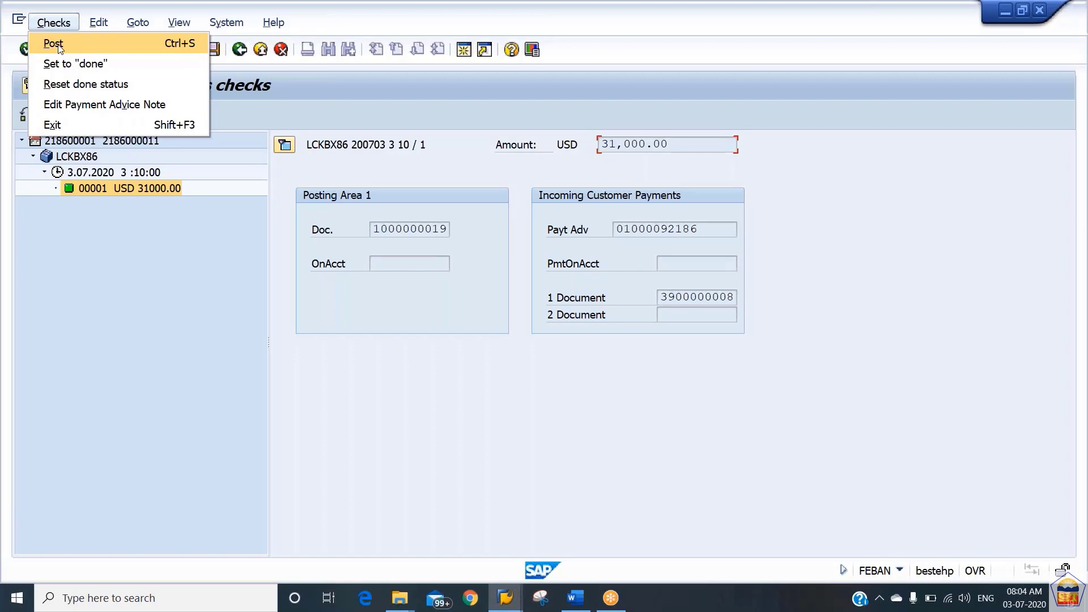
click(59, 48)
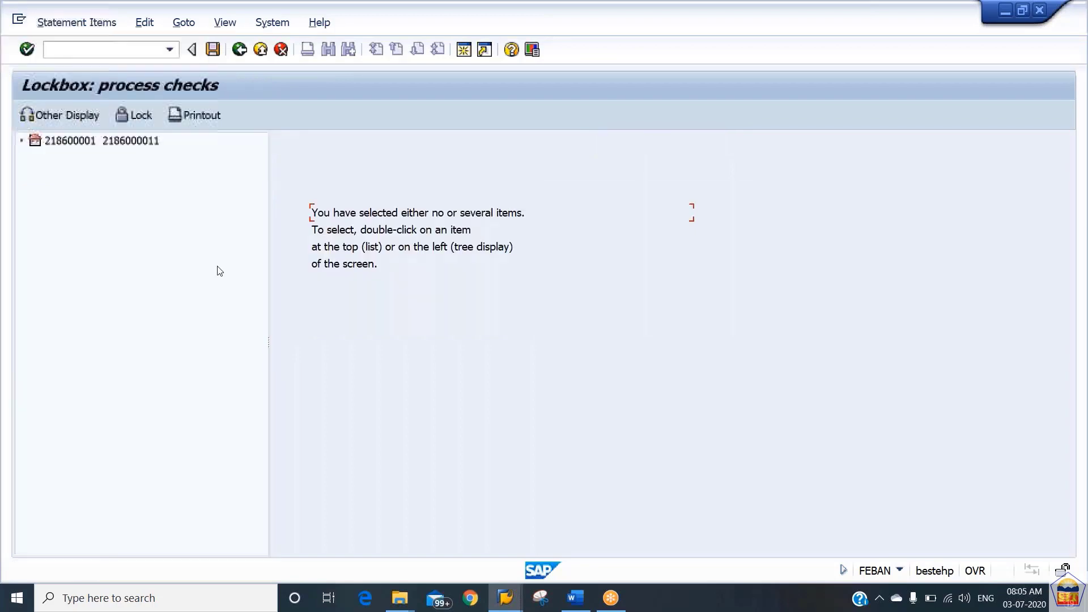
click(21, 140)
click(33, 157)
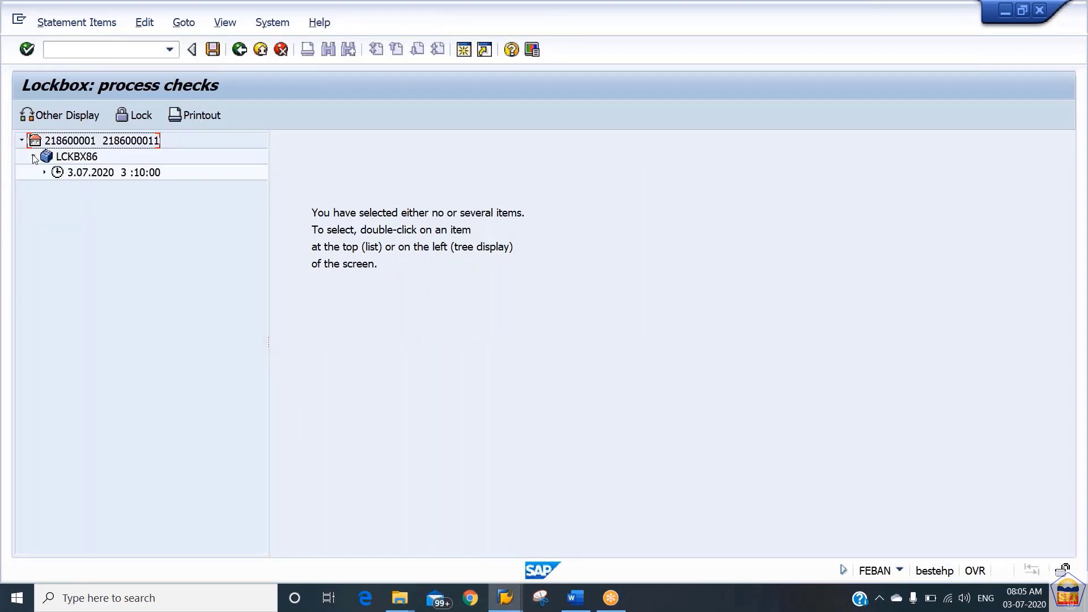
click(44, 172)
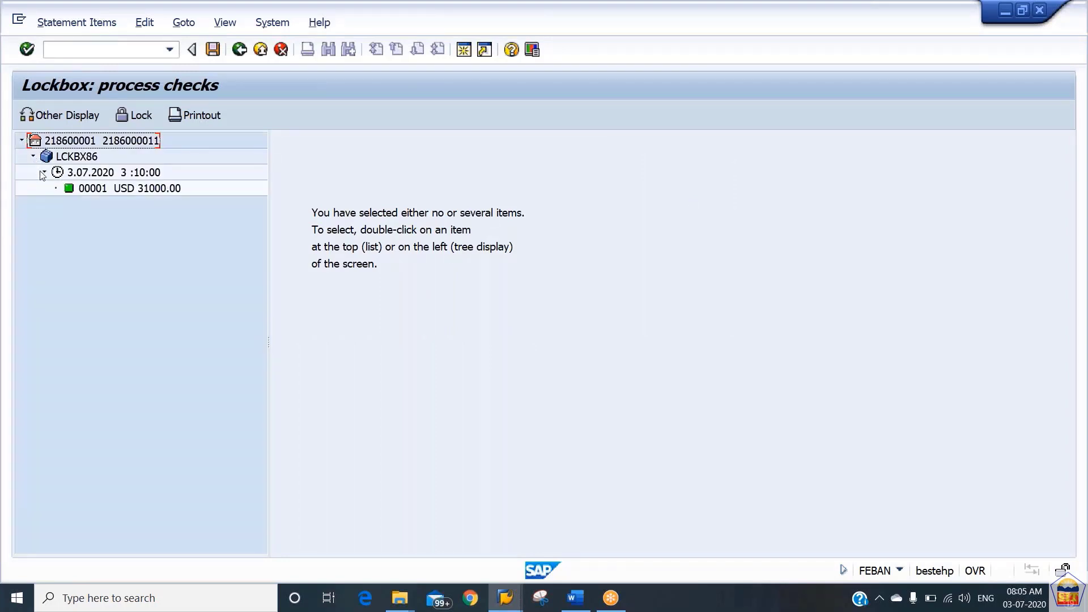
click(98, 191)
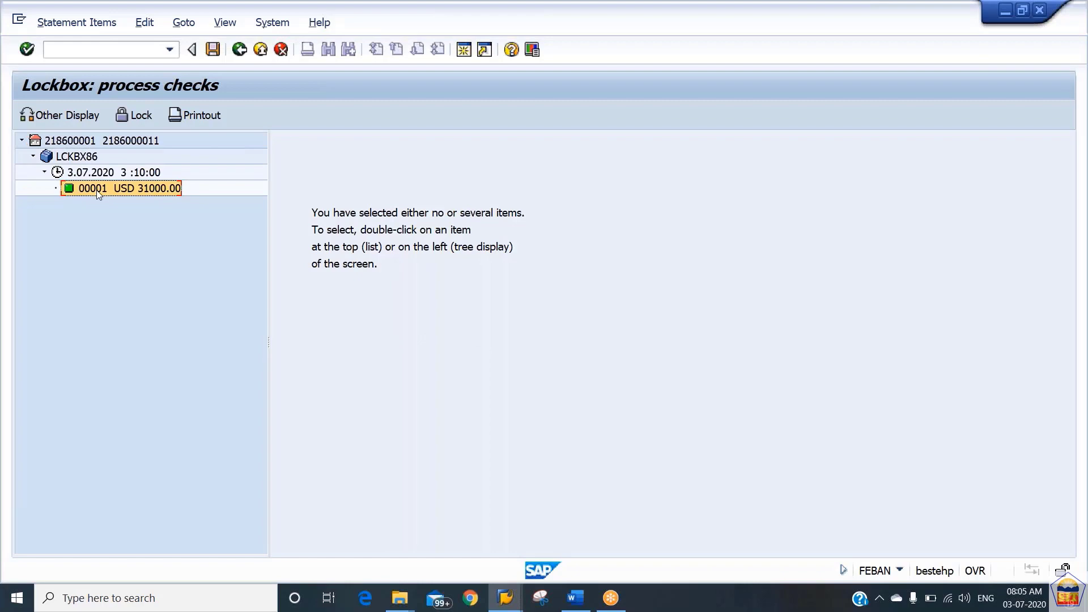
double_click(97, 190)
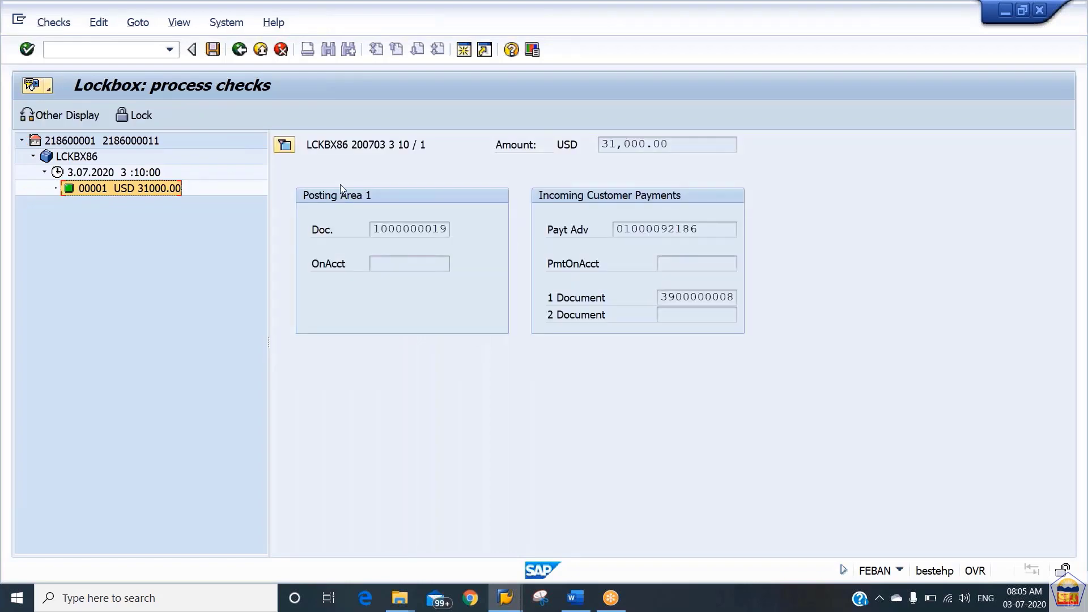
click(64, 27)
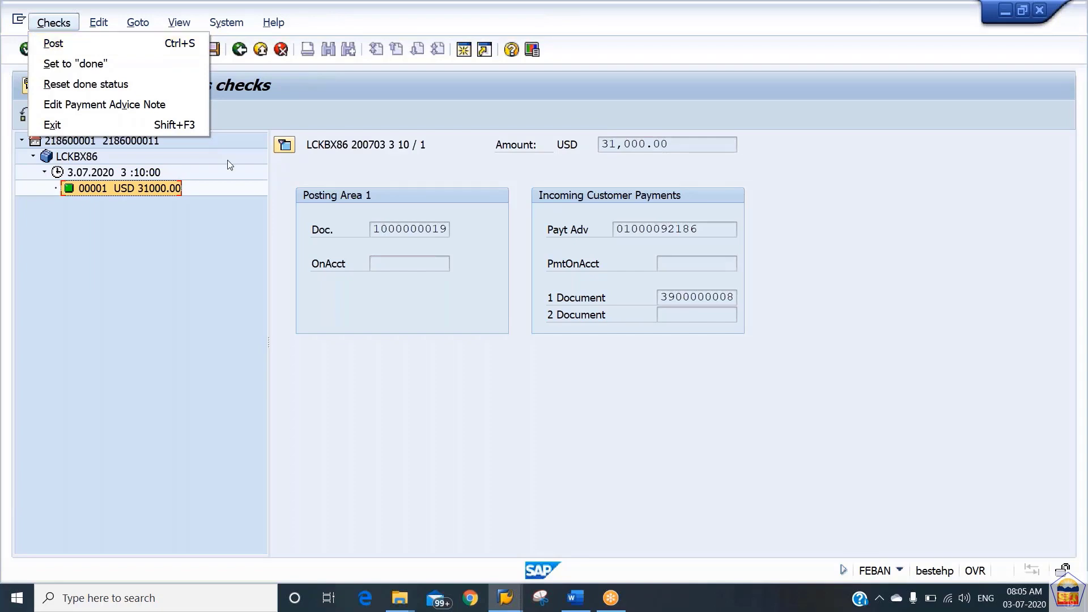
click(416, 338)
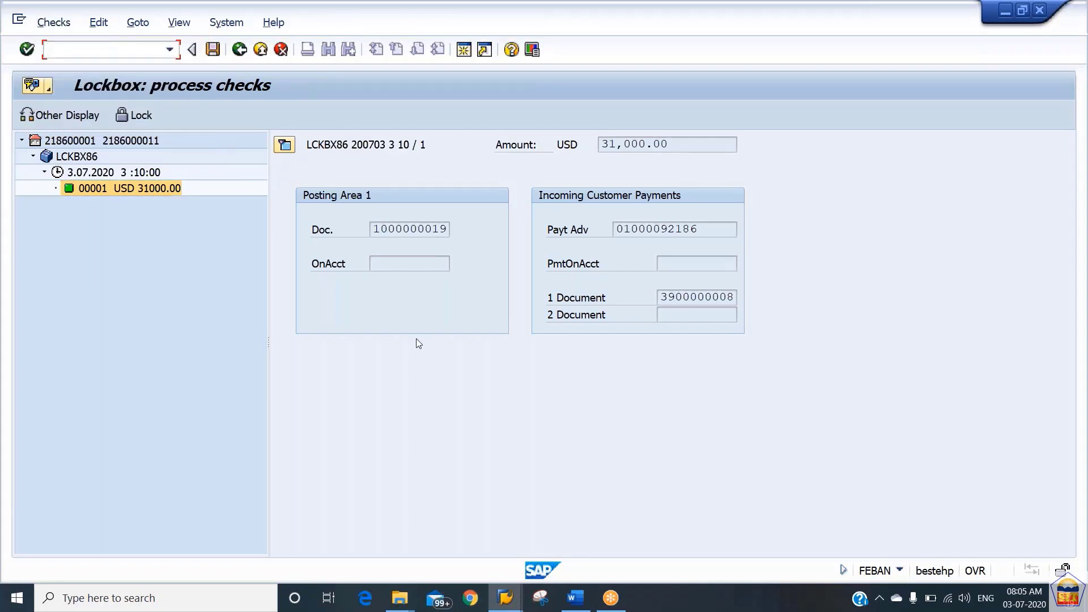
key(alt+Tab)
key(Tab)
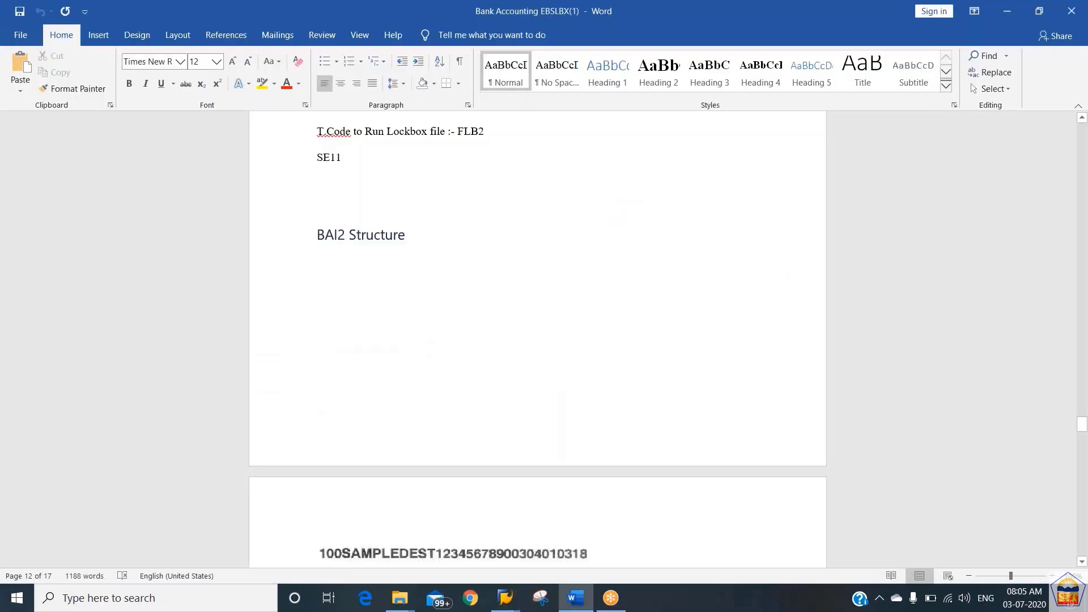
key(alt+Tab)
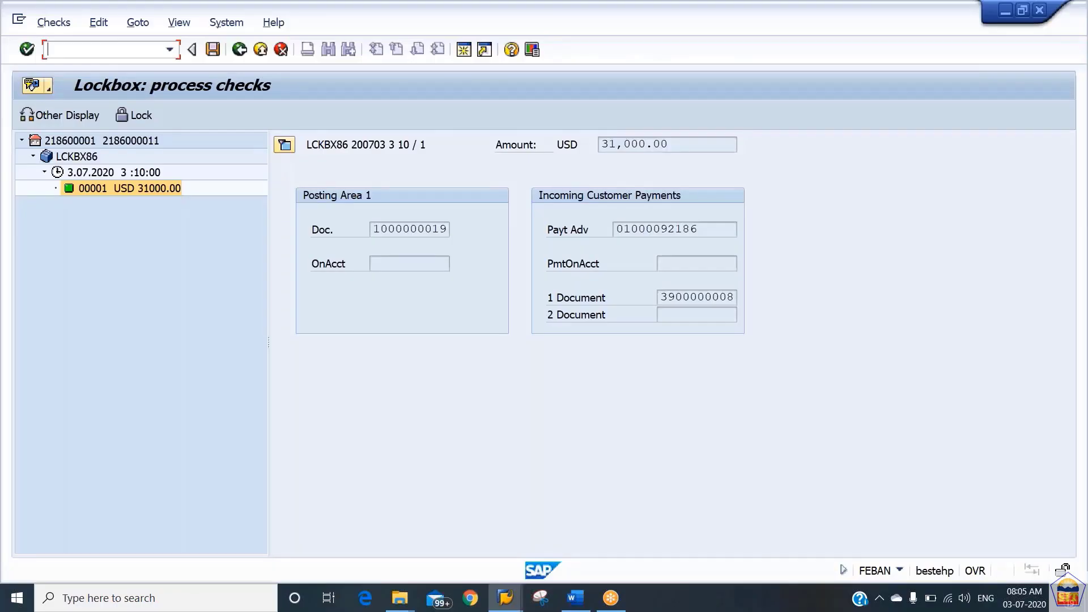
Switch to the Bank Accounting folder in File Explorer and go back to its parent SAP folder.
click(400, 598)
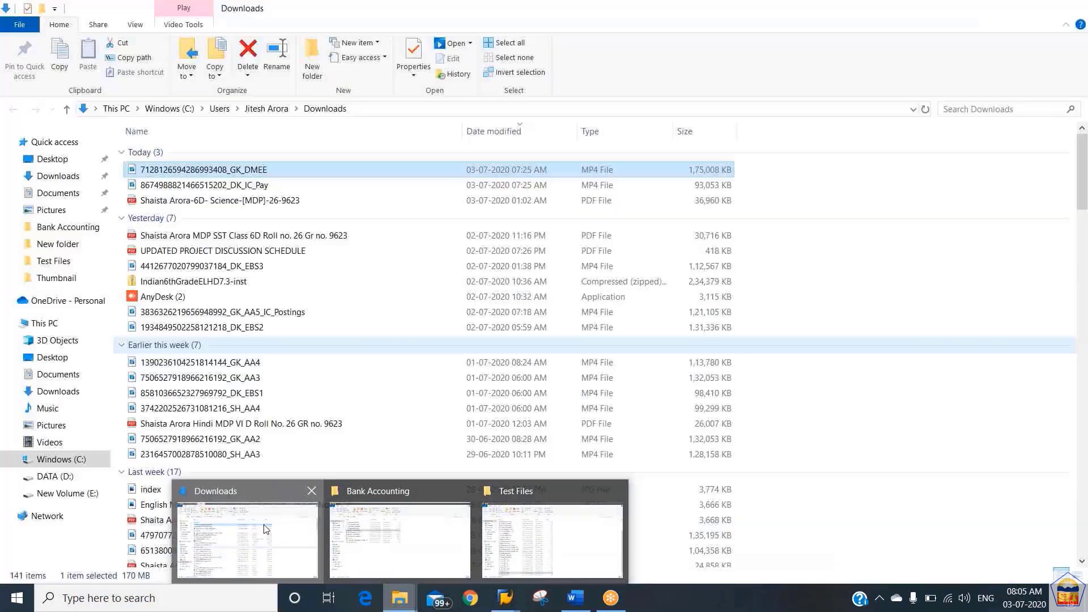
click(248, 538)
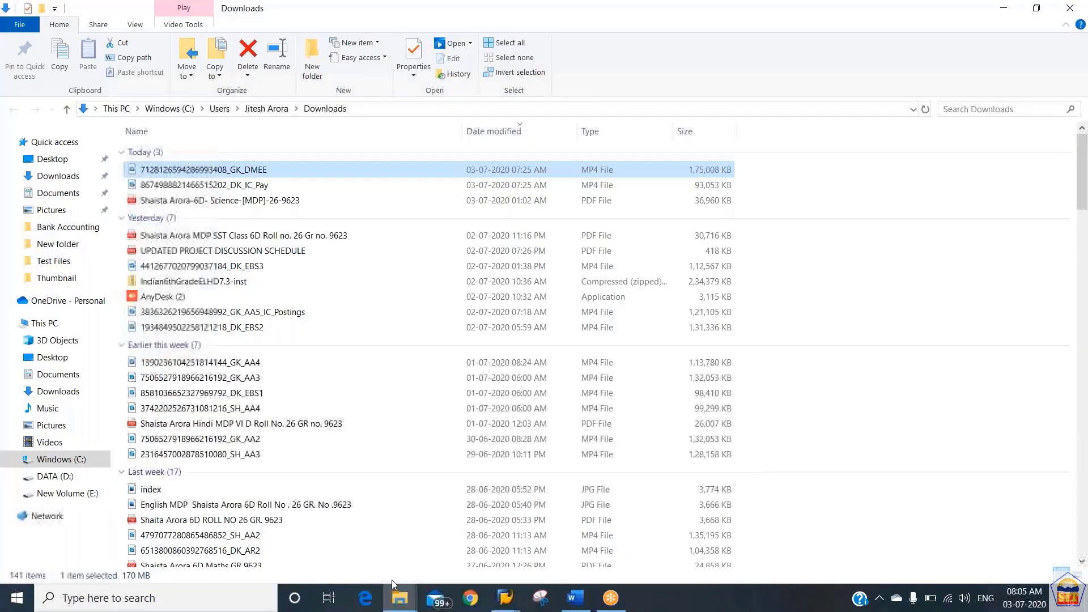
click(400, 598)
click(425, 559)
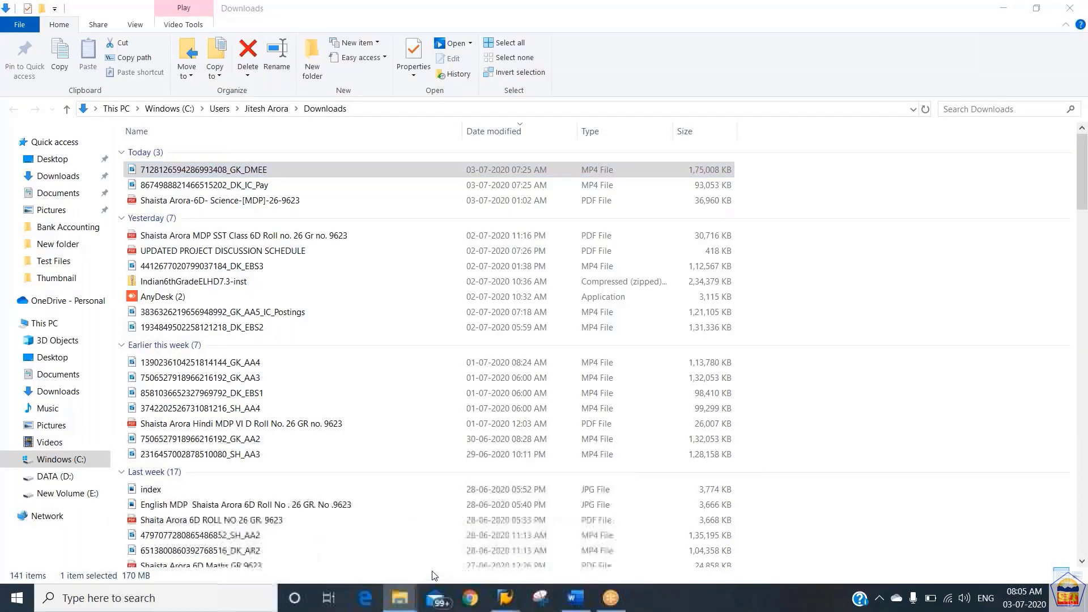
key(BackSpace)
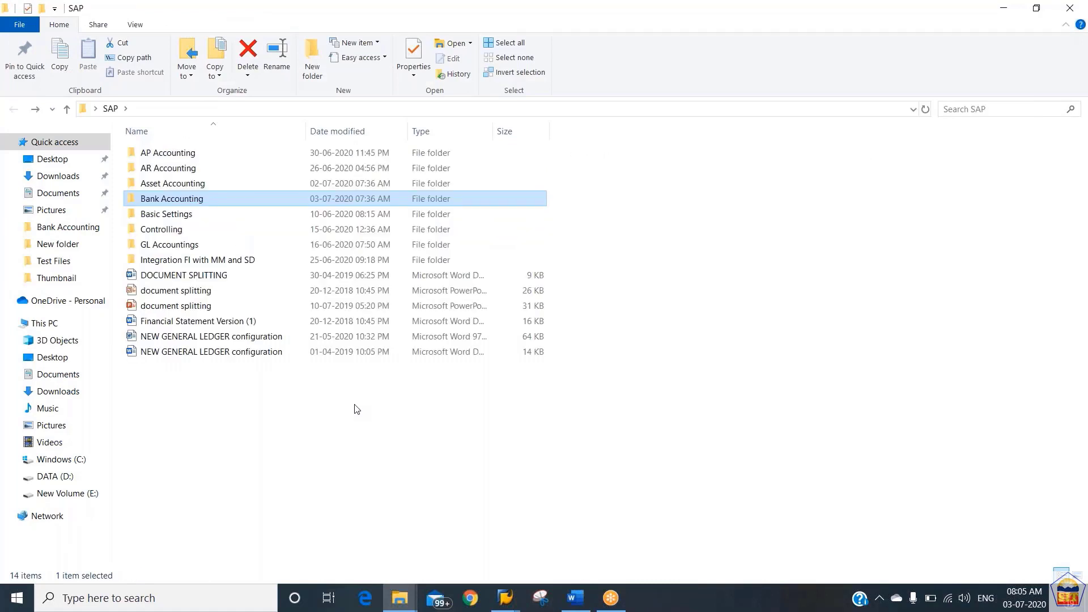
Open the AP Configuaration (1) document from the AP Accounting folder, and switch to the Bank Accounting EBSLBX(1) document in Word.
key(Up)
key(Up)
key(Up)
key(Down)
key(Up)
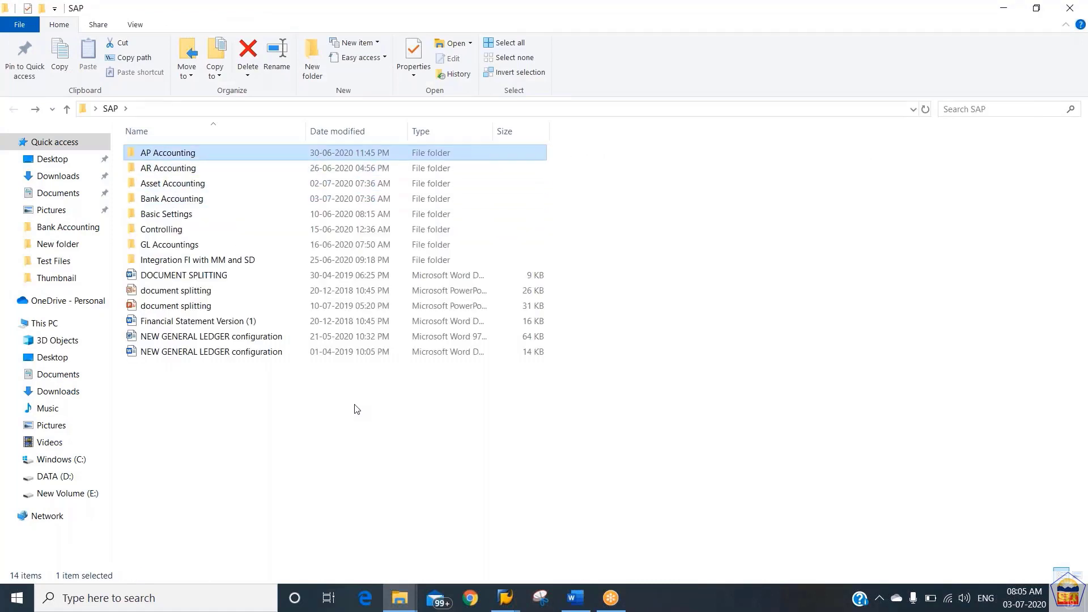
key(Return)
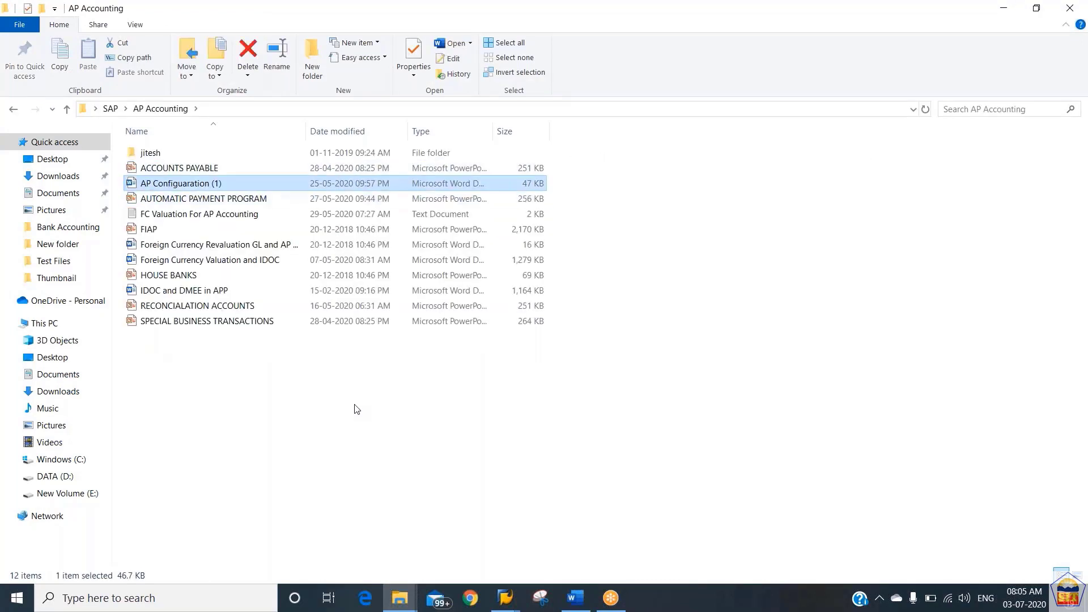
key(alt+Tab)
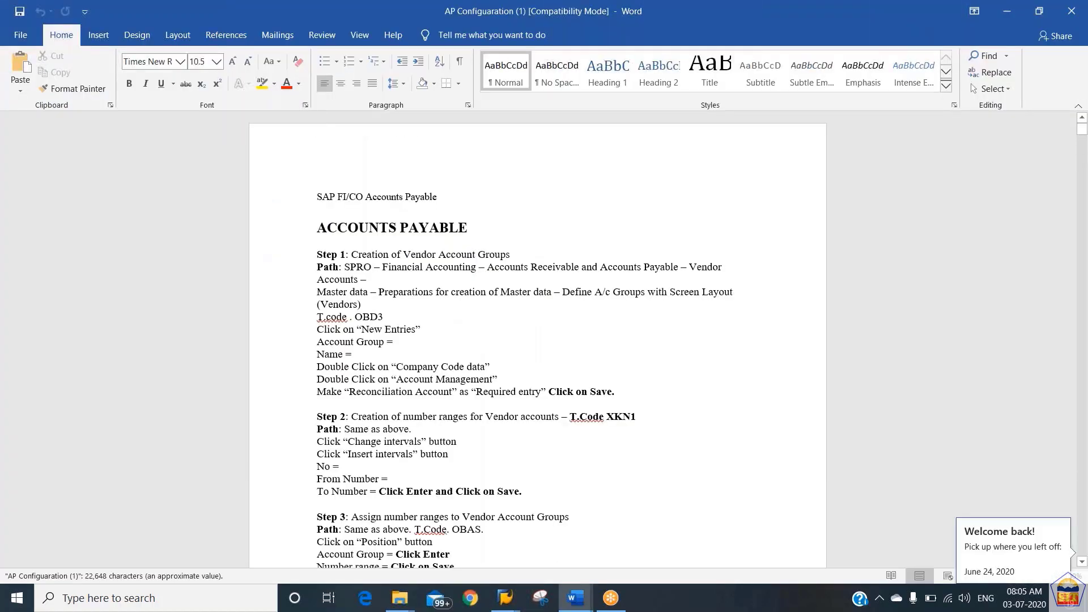
key(alt+Tab)
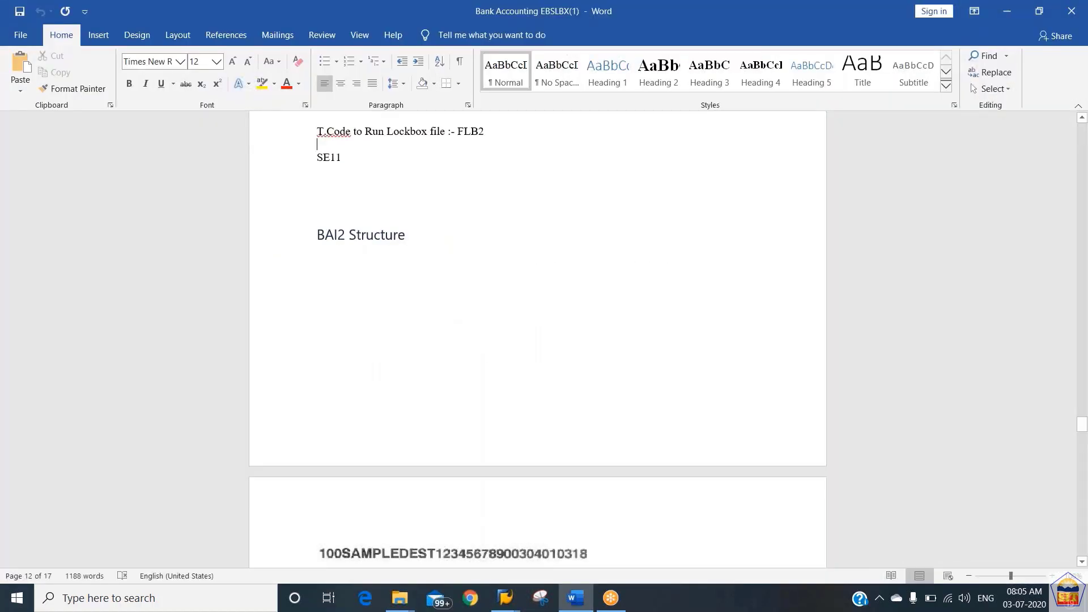